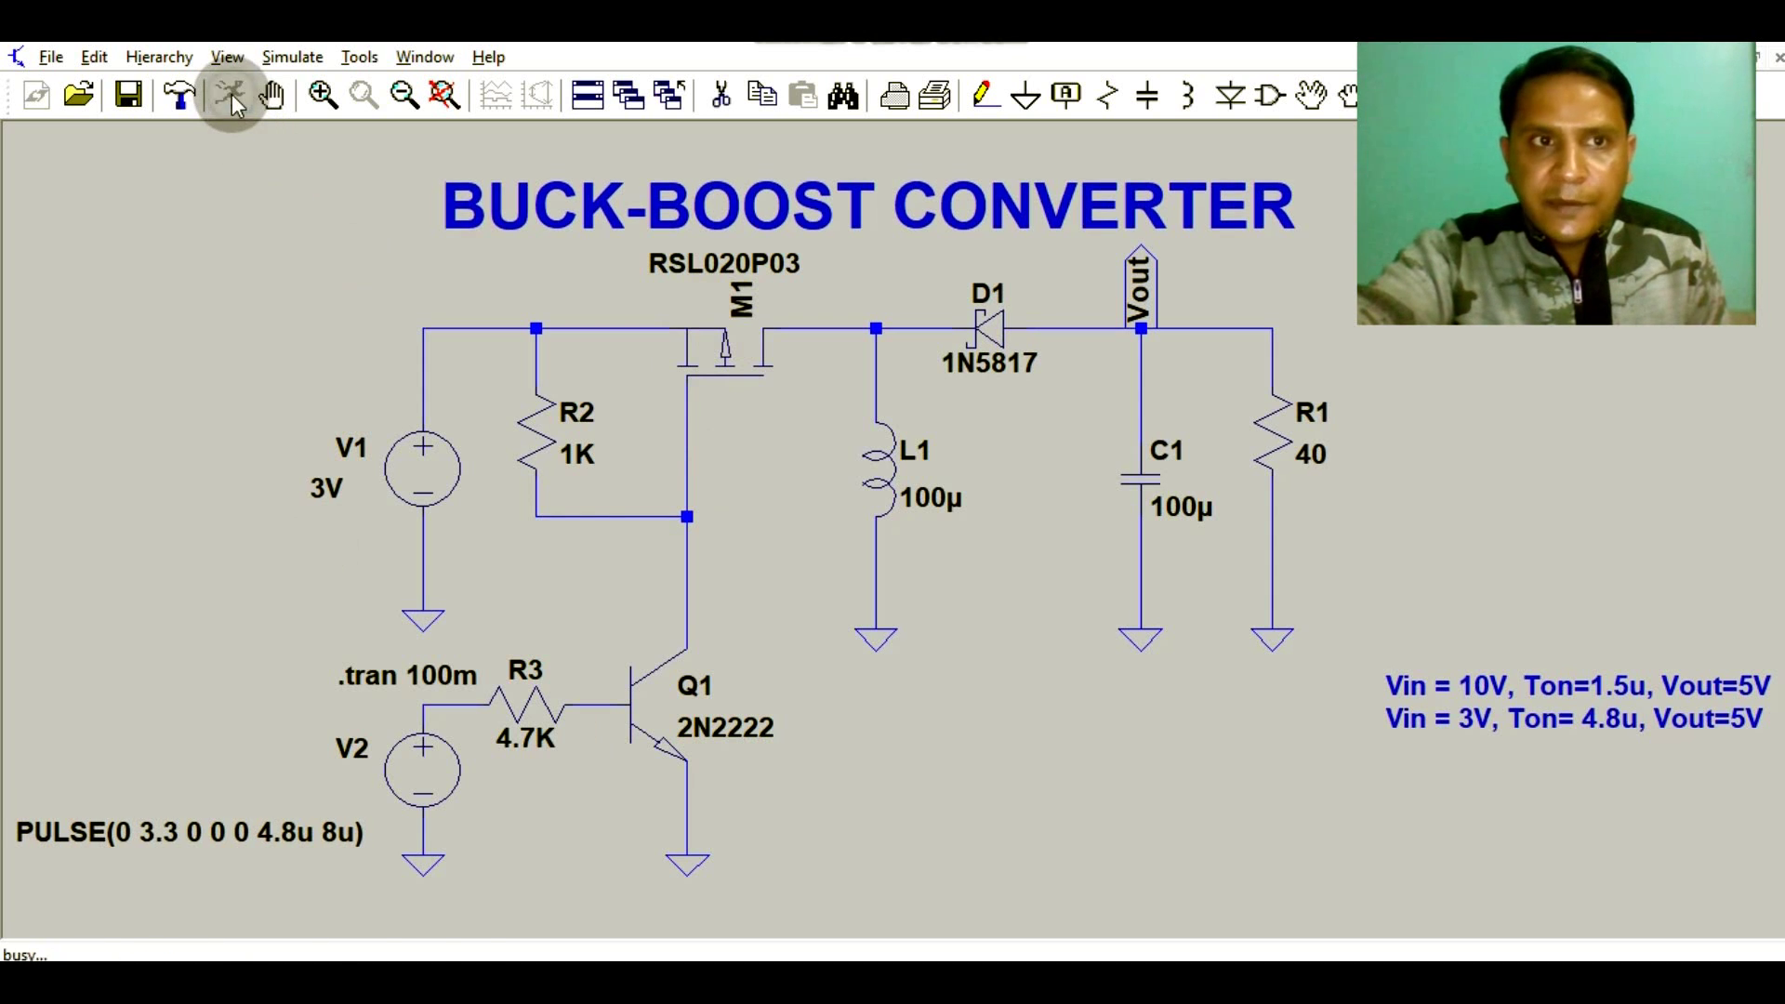
Run the transient simulation and plot the input voltage at V1, followed by the pulse voltage at V2 alone.
click(231, 93)
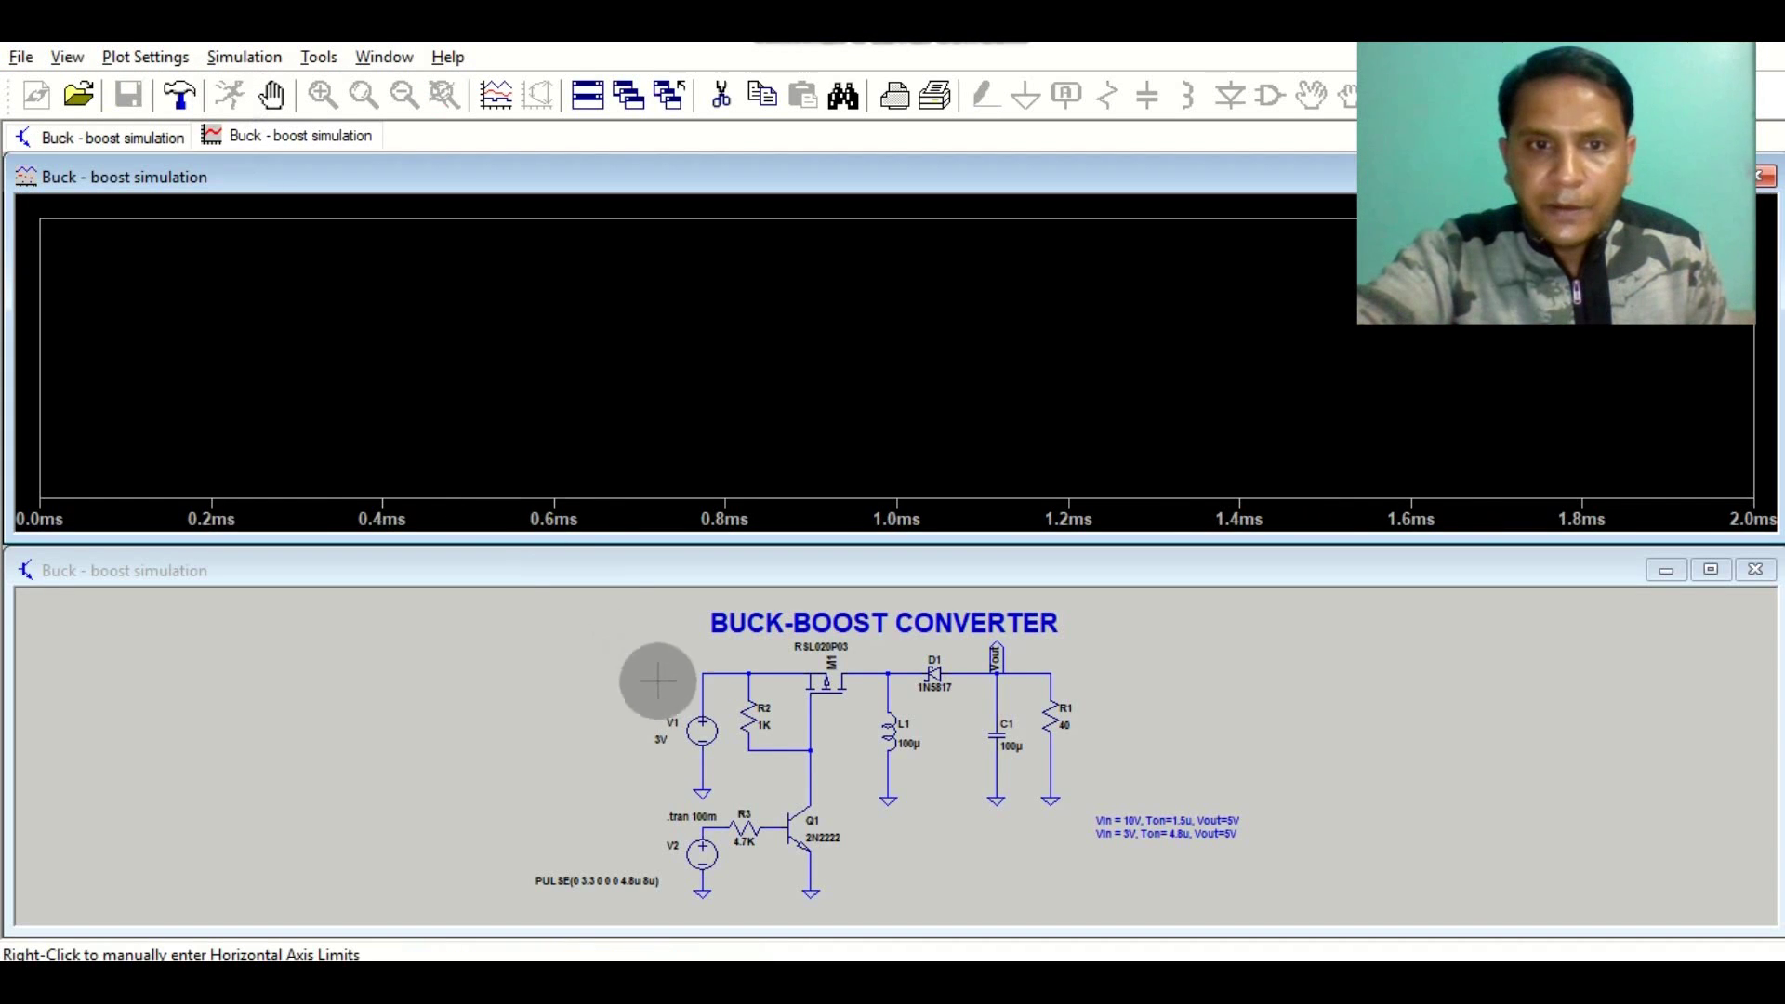
click(712, 673)
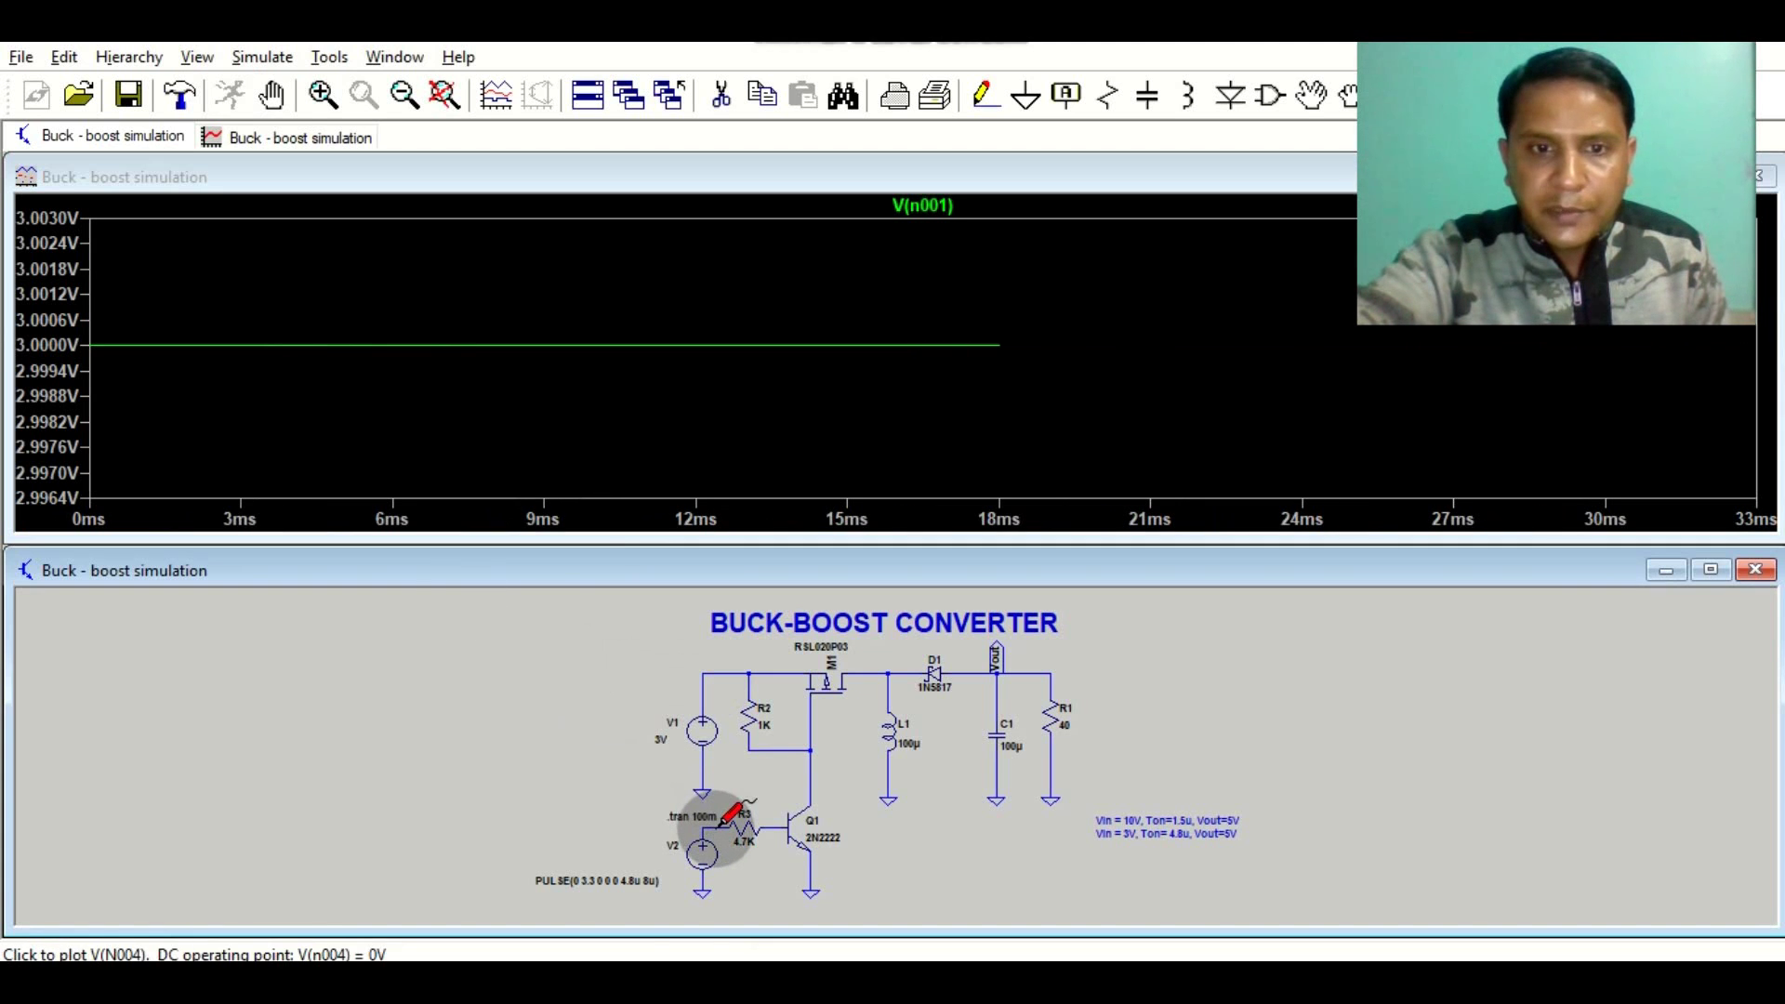
click(723, 823)
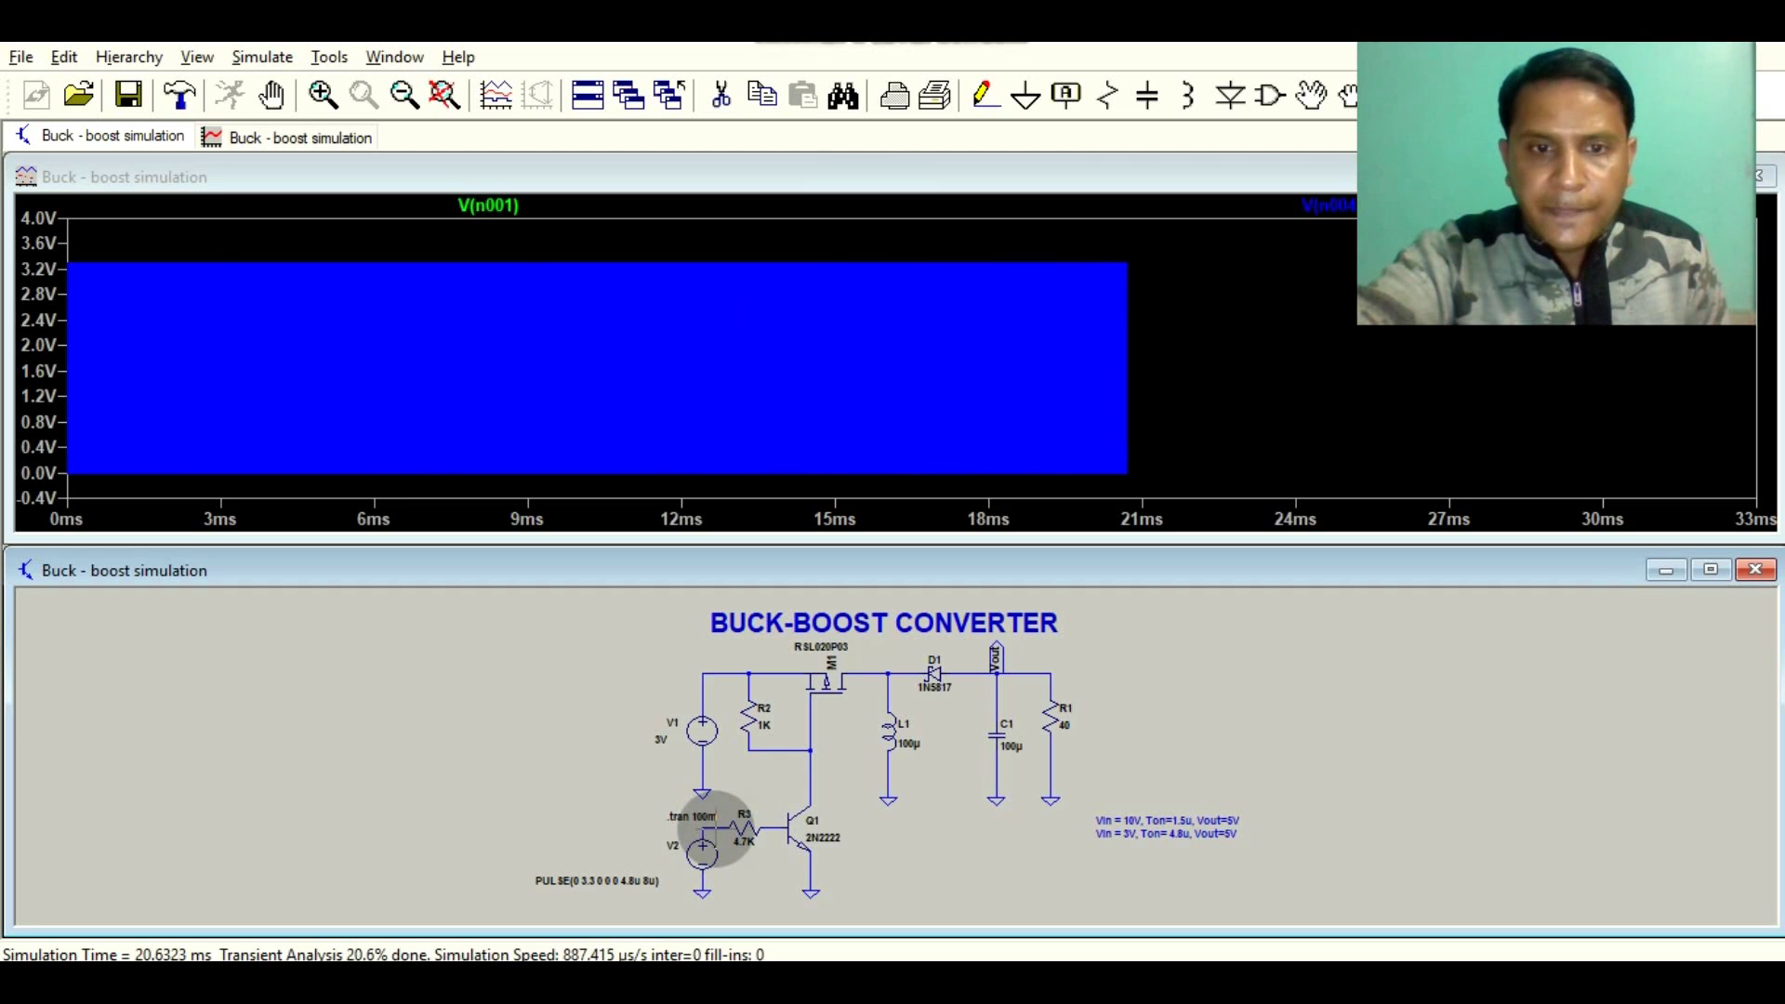
click(716, 828)
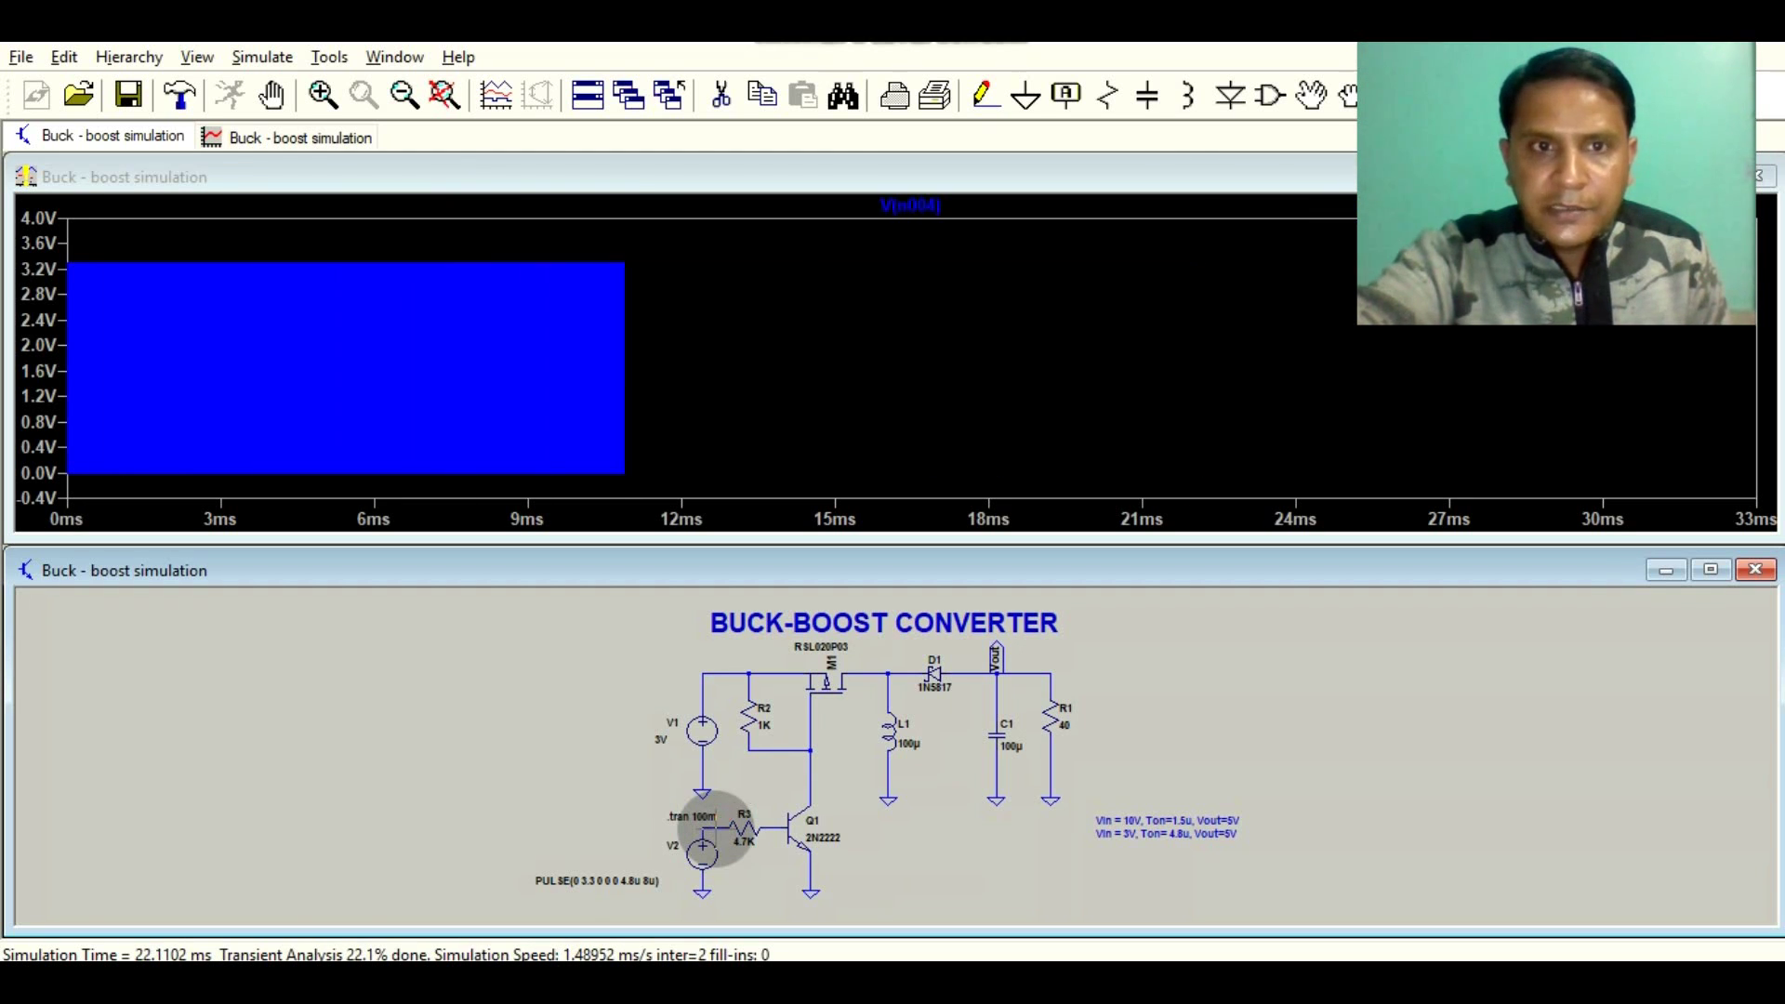
Zoom in on the V2 pulse waveform to show a few switching cycles between about 9.978 and 10.04 ms.
click(502, 252)
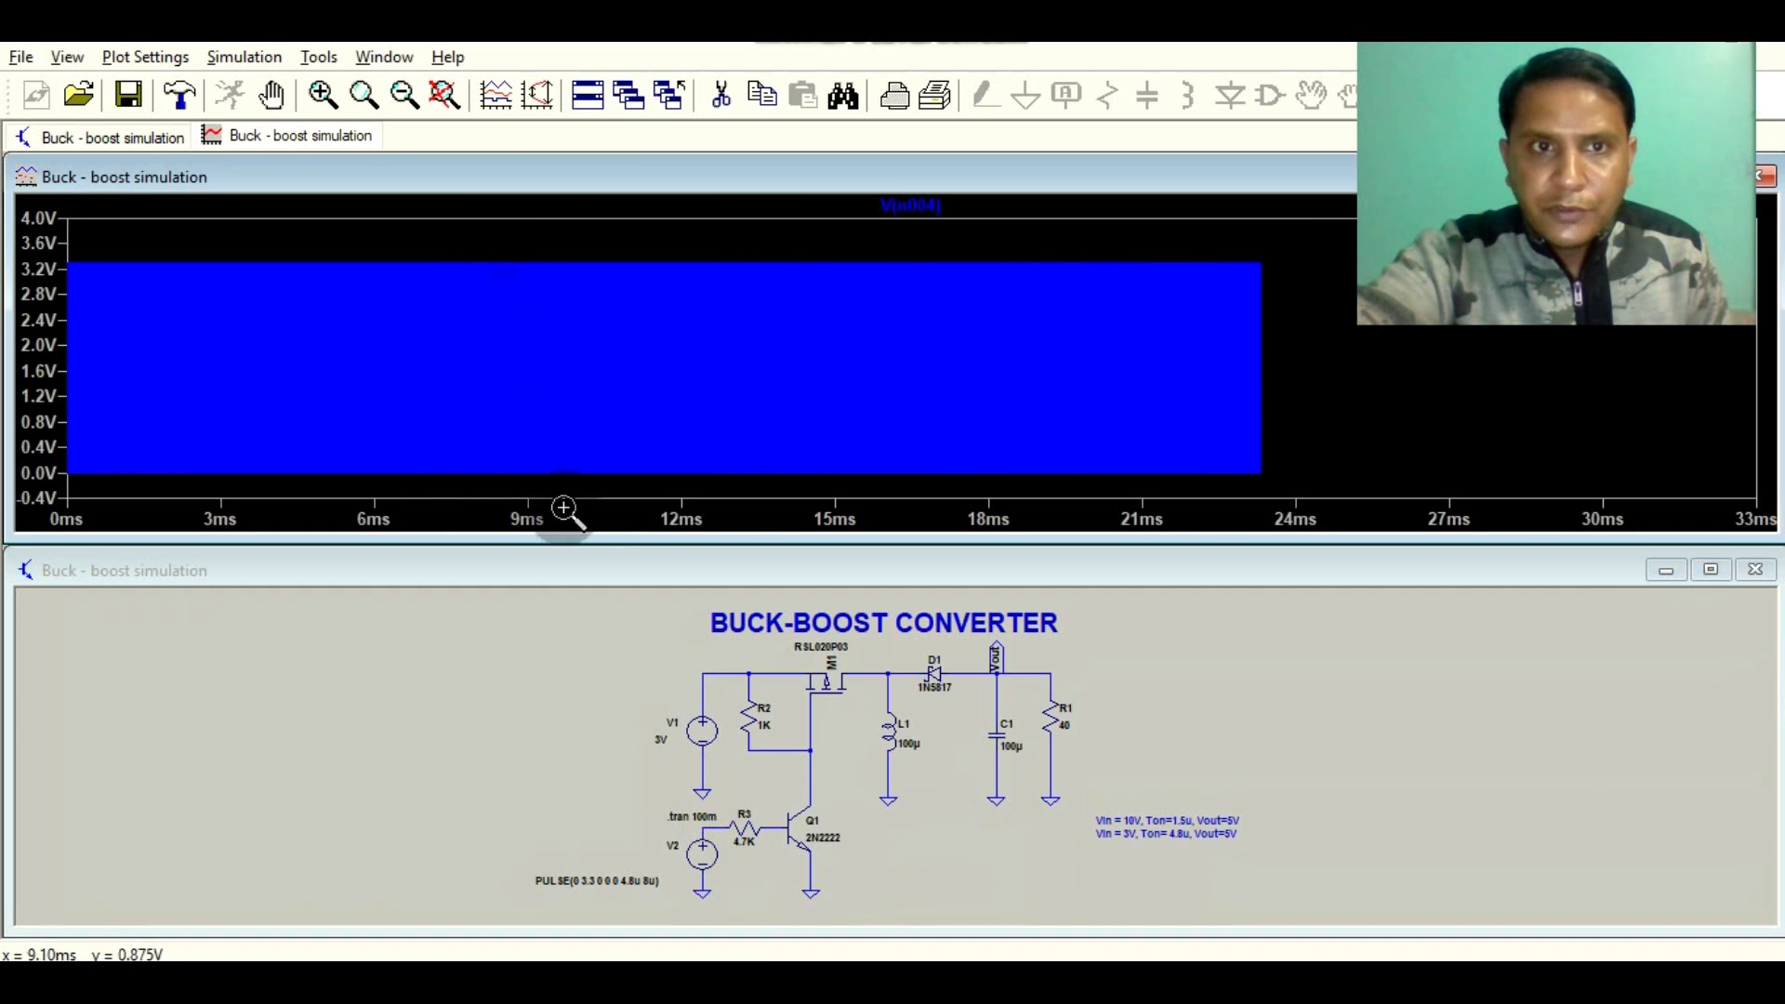
drag(526, 243, 701, 474)
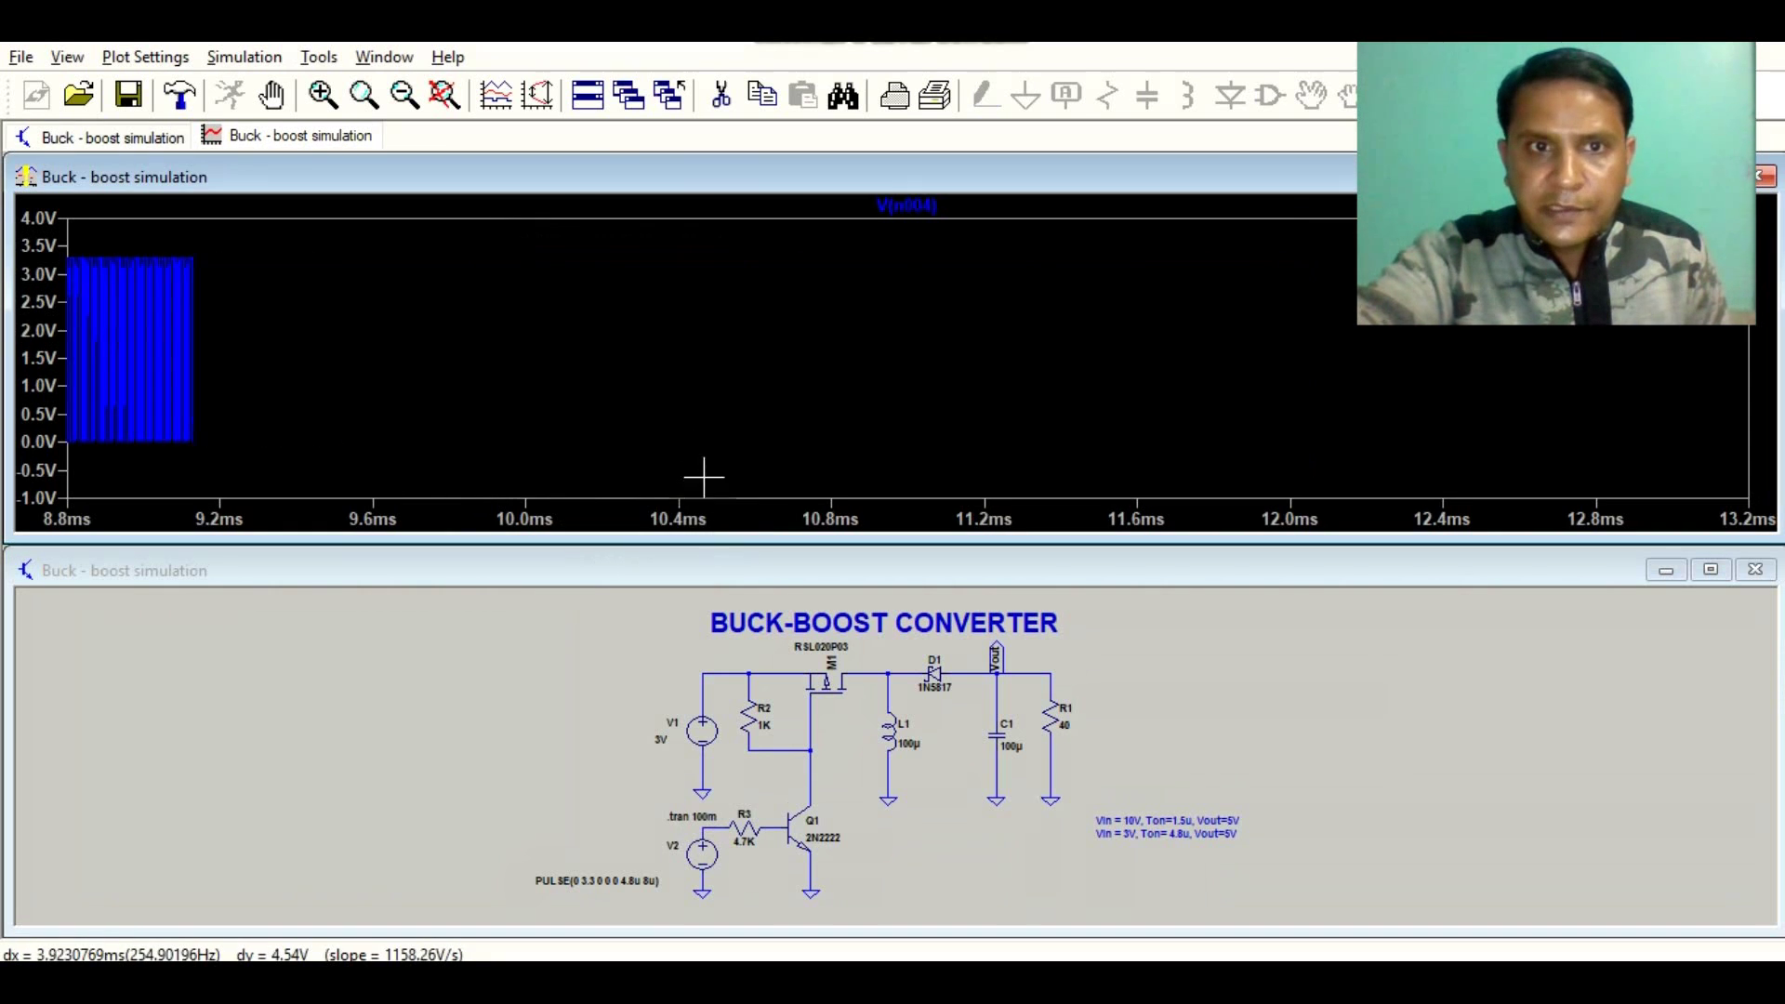
drag(462, 249, 678, 471)
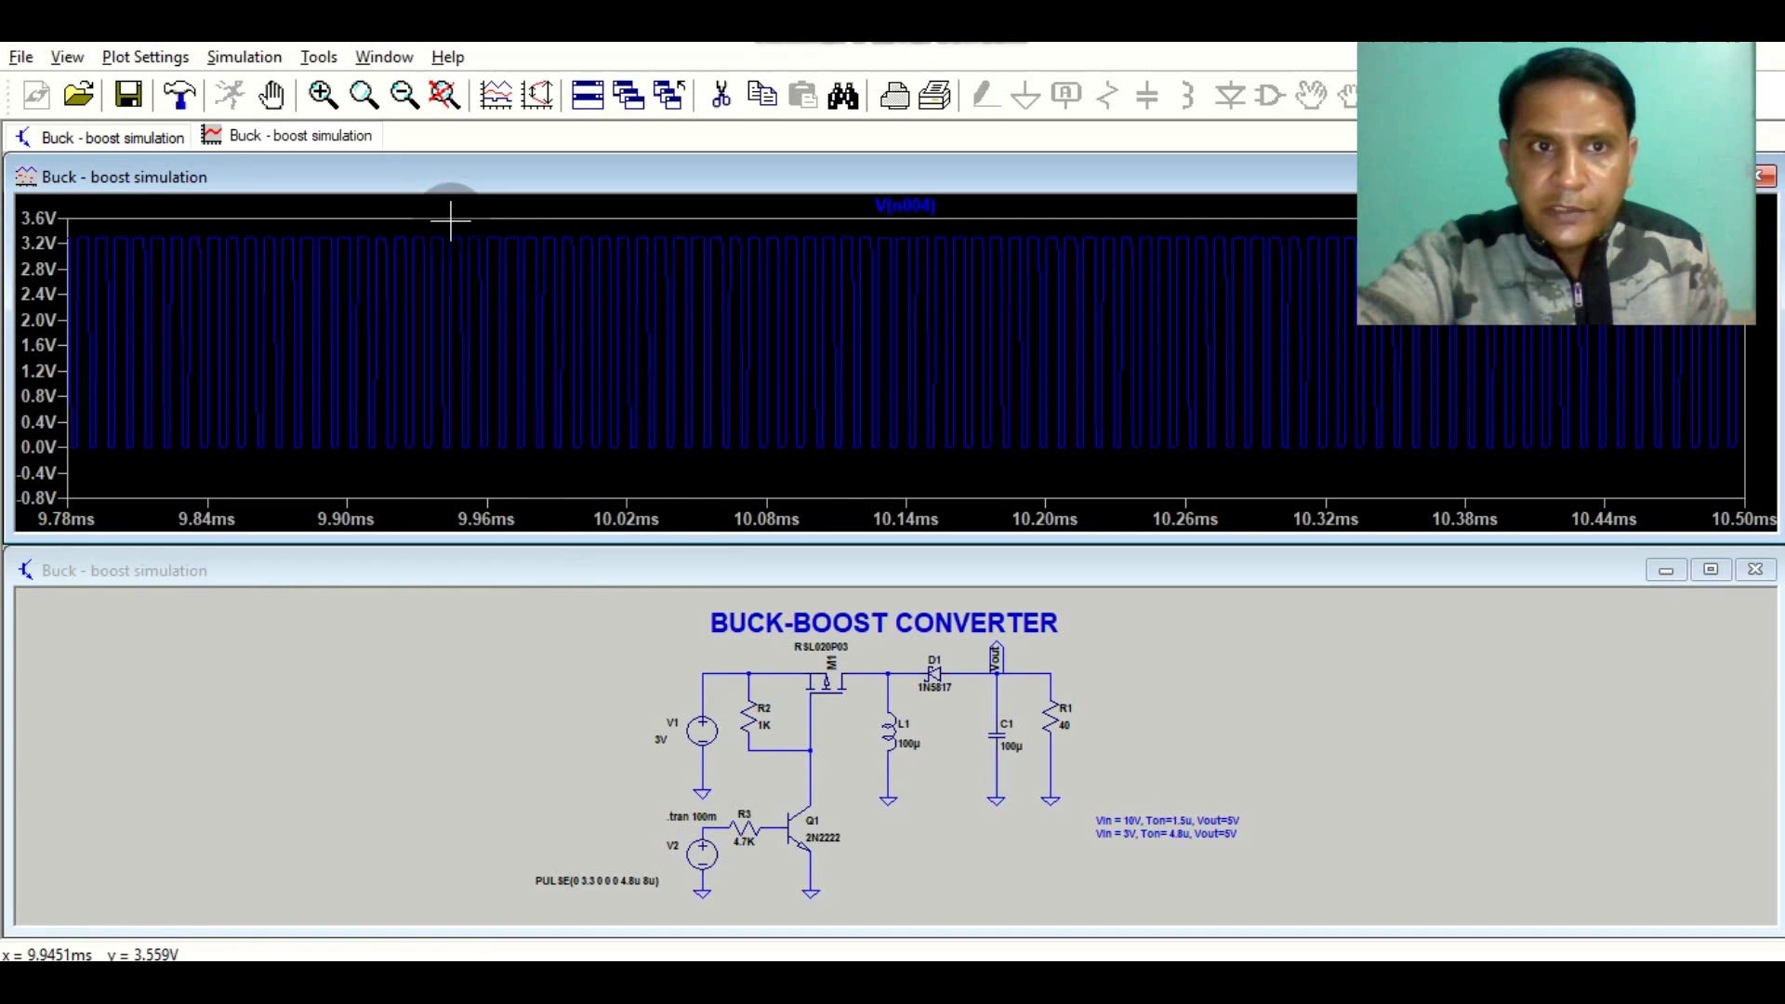
drag(441, 227, 890, 478)
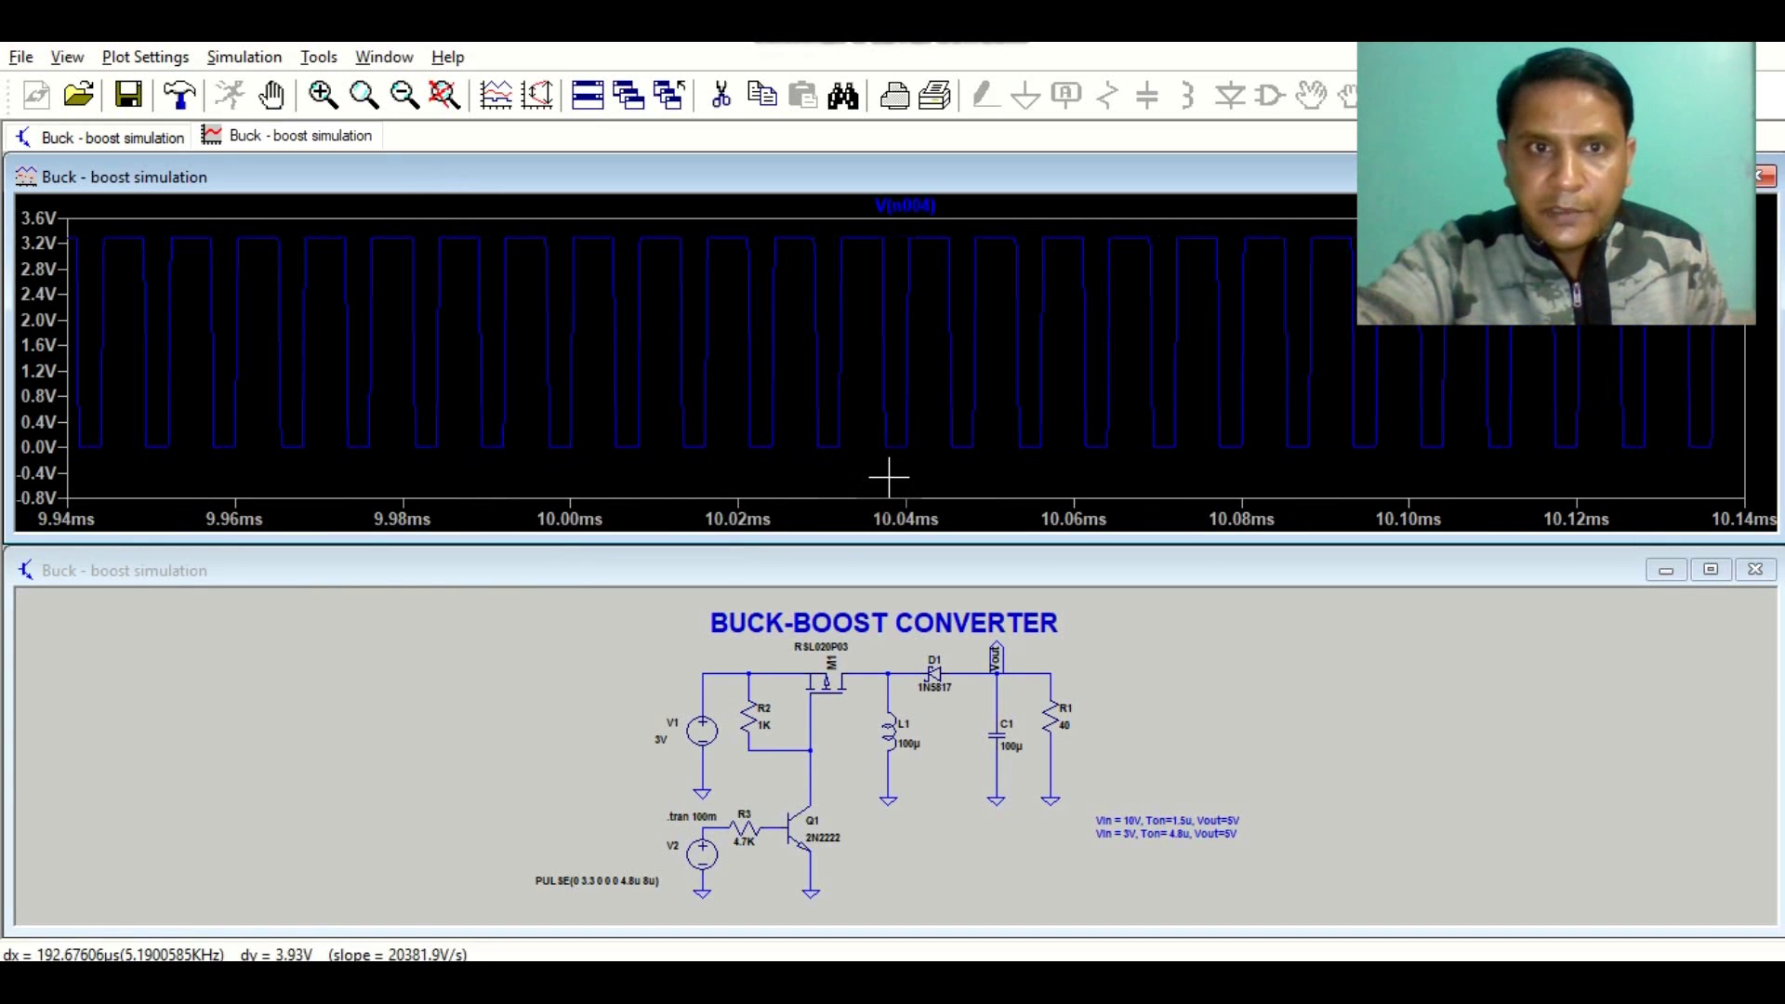
drag(388, 219, 893, 481)
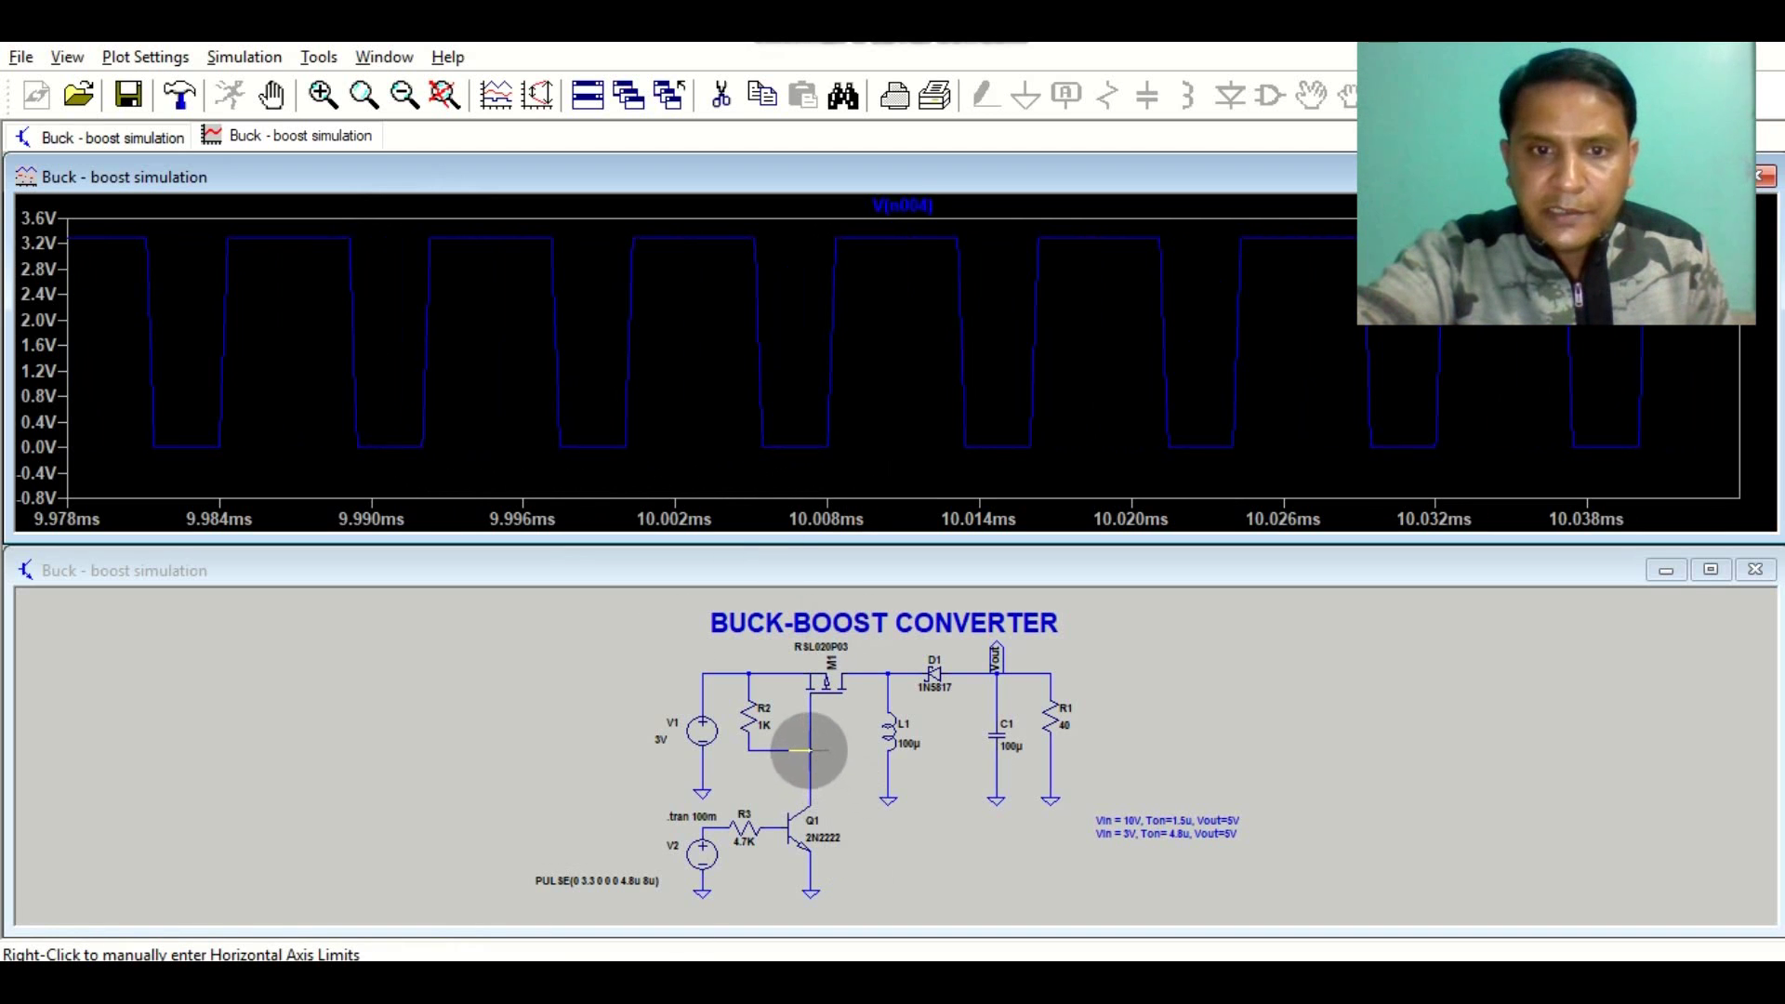
Plot the voltage at M1's gate node, and replace it with the voltage at the junction of M1, L1 and D1.
click(809, 749)
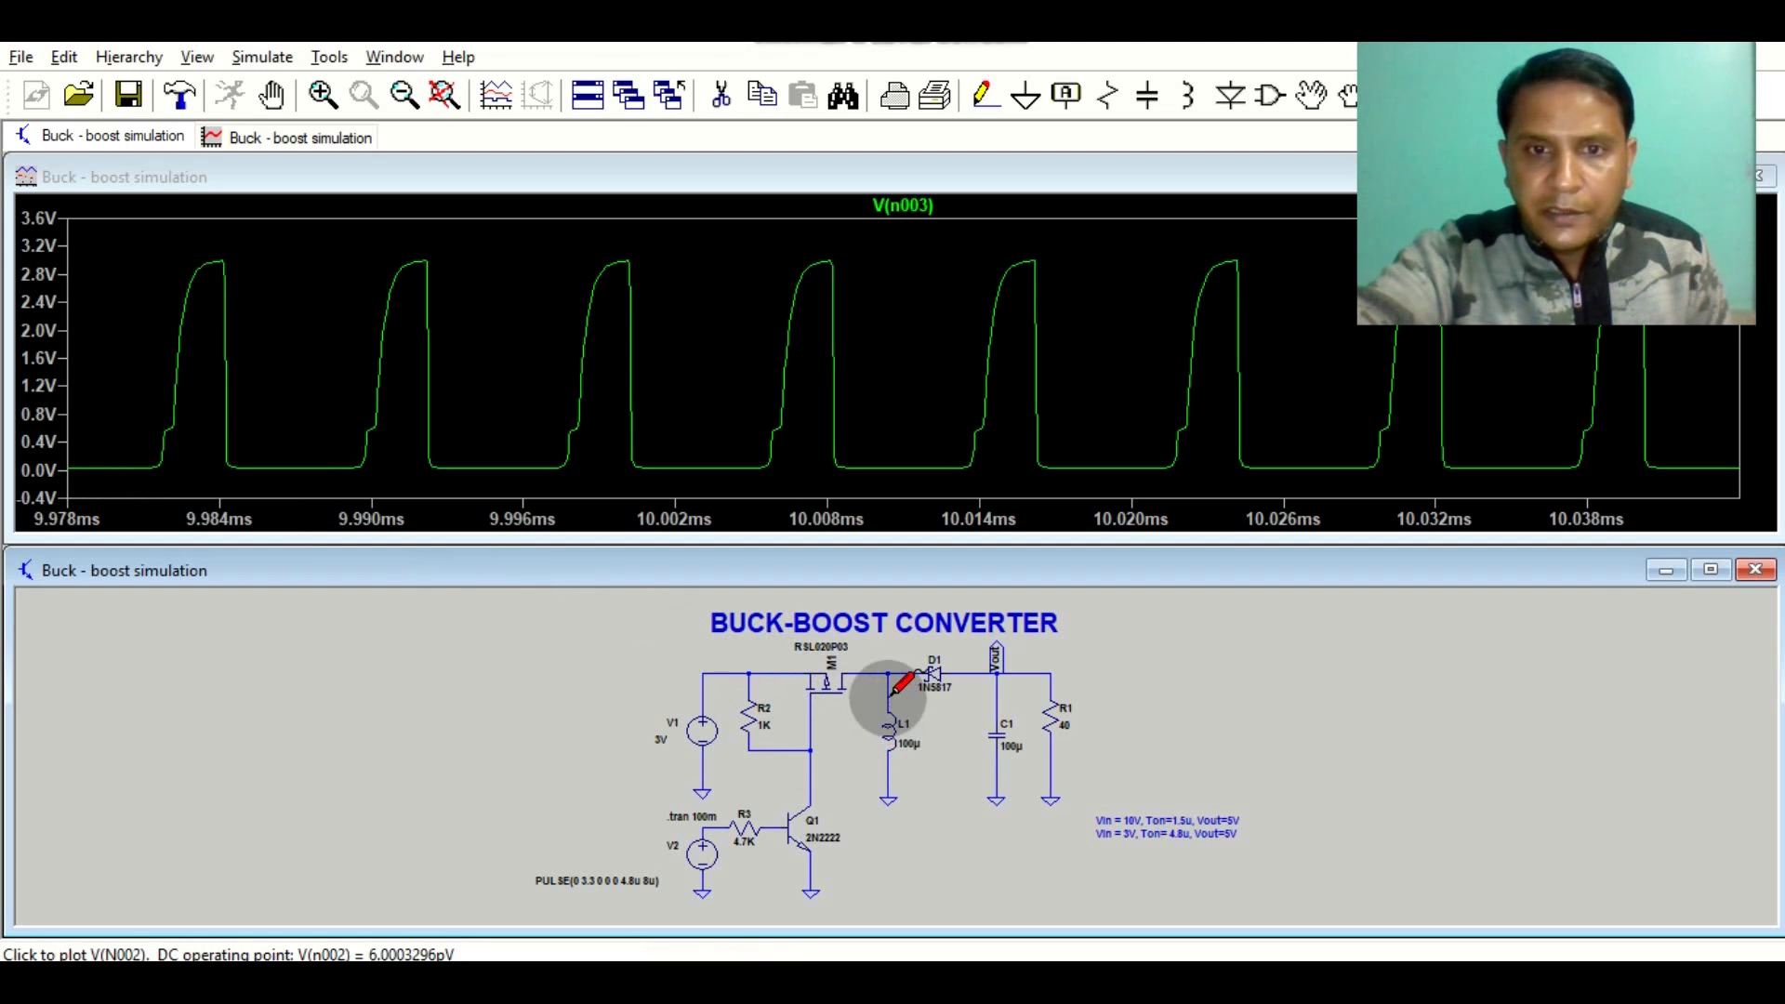
click(889, 673)
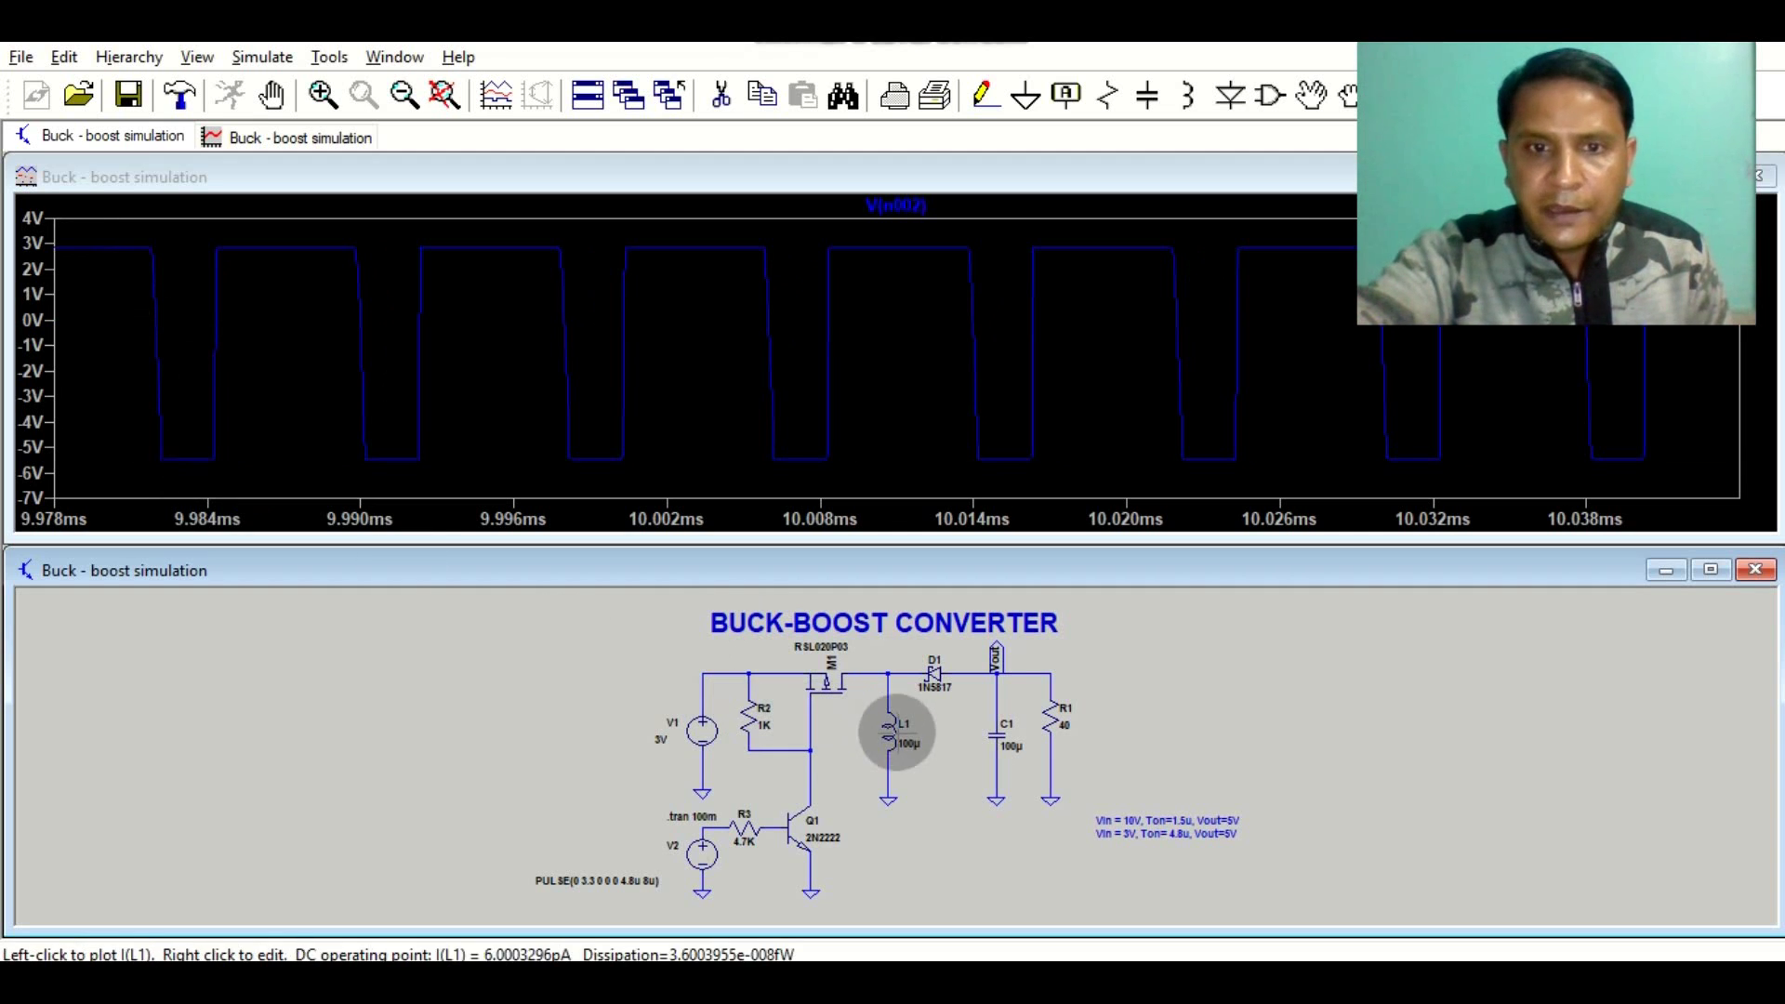
Plot only the current through inductor L1 and zoom in on the cycles from about 32.085 to 32.17 ms.
click(902, 724)
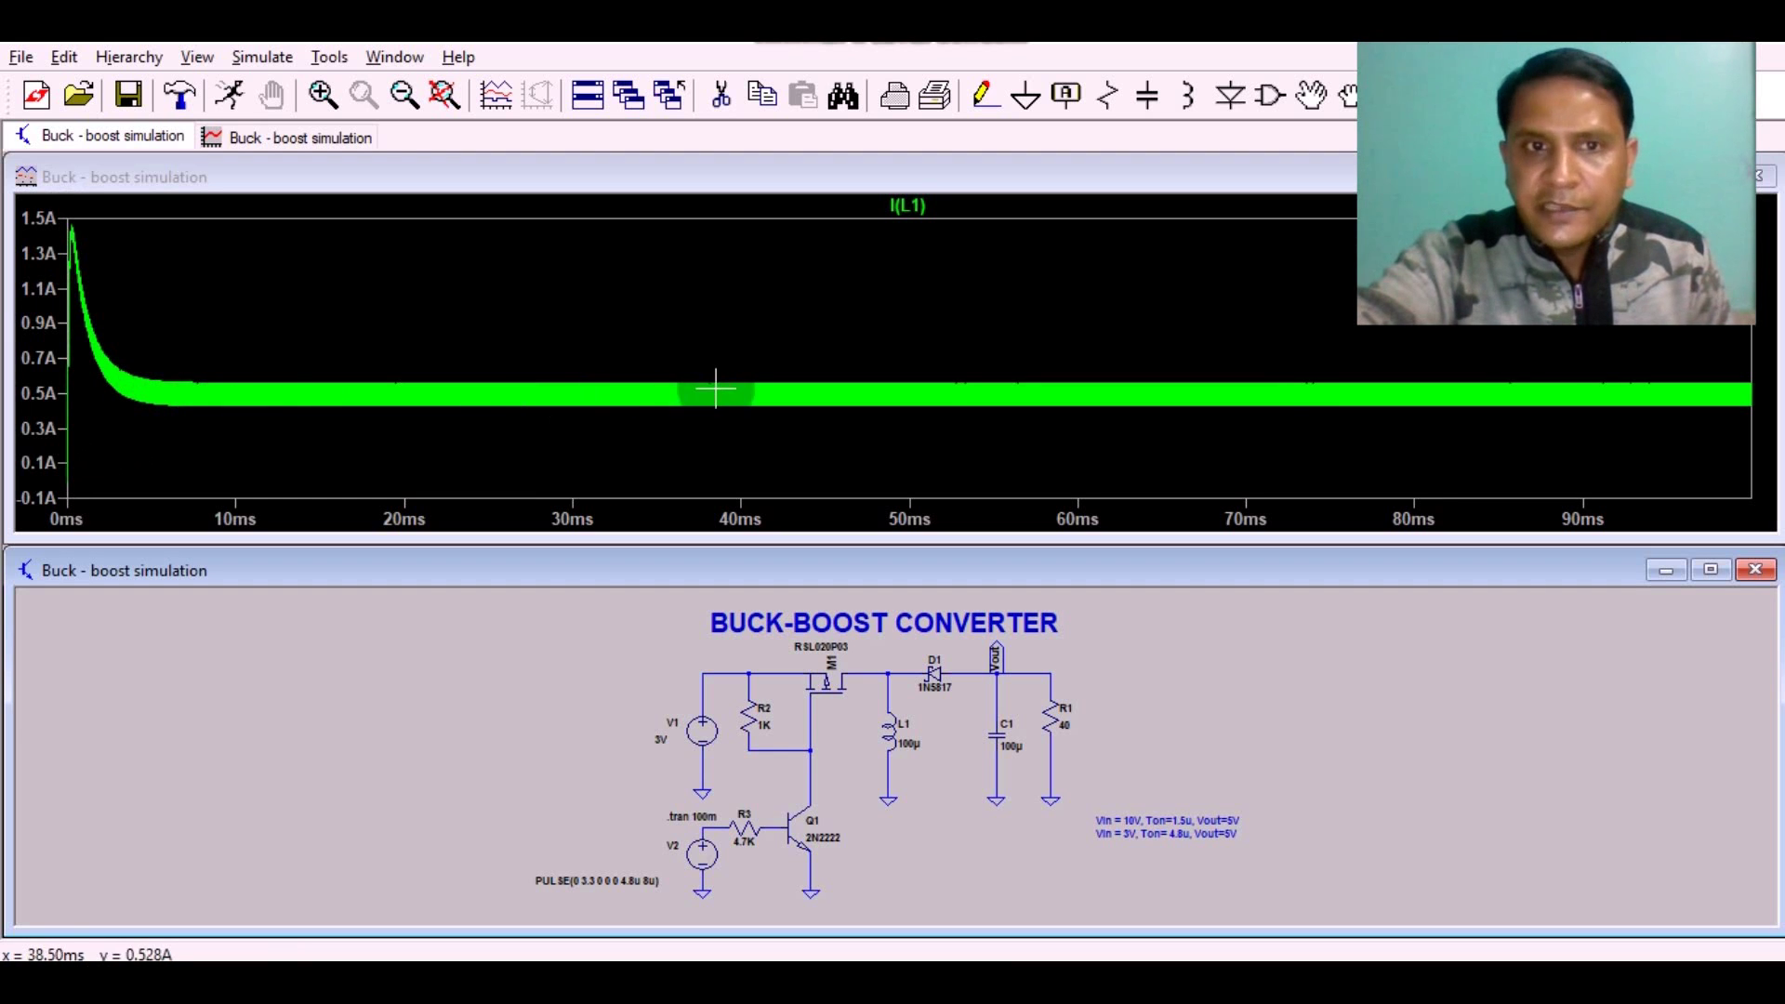
drag(589, 361, 768, 481)
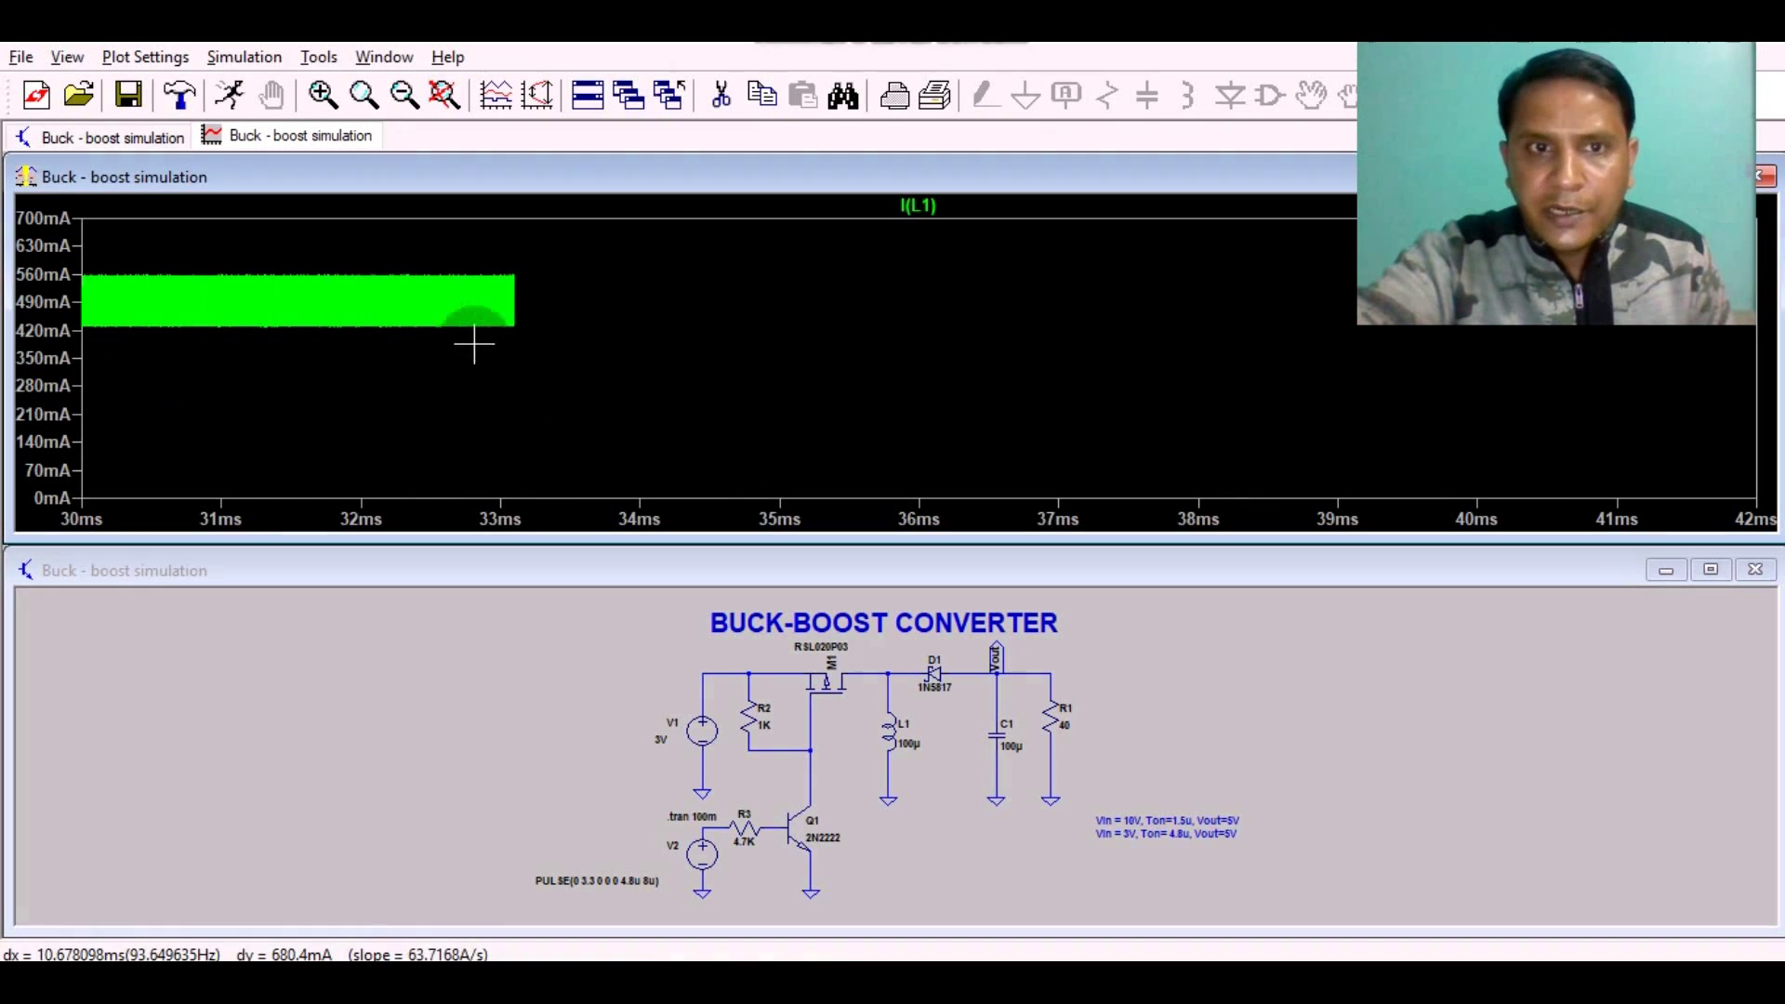
drag(334, 255, 600, 420)
drag(302, 231, 1033, 453)
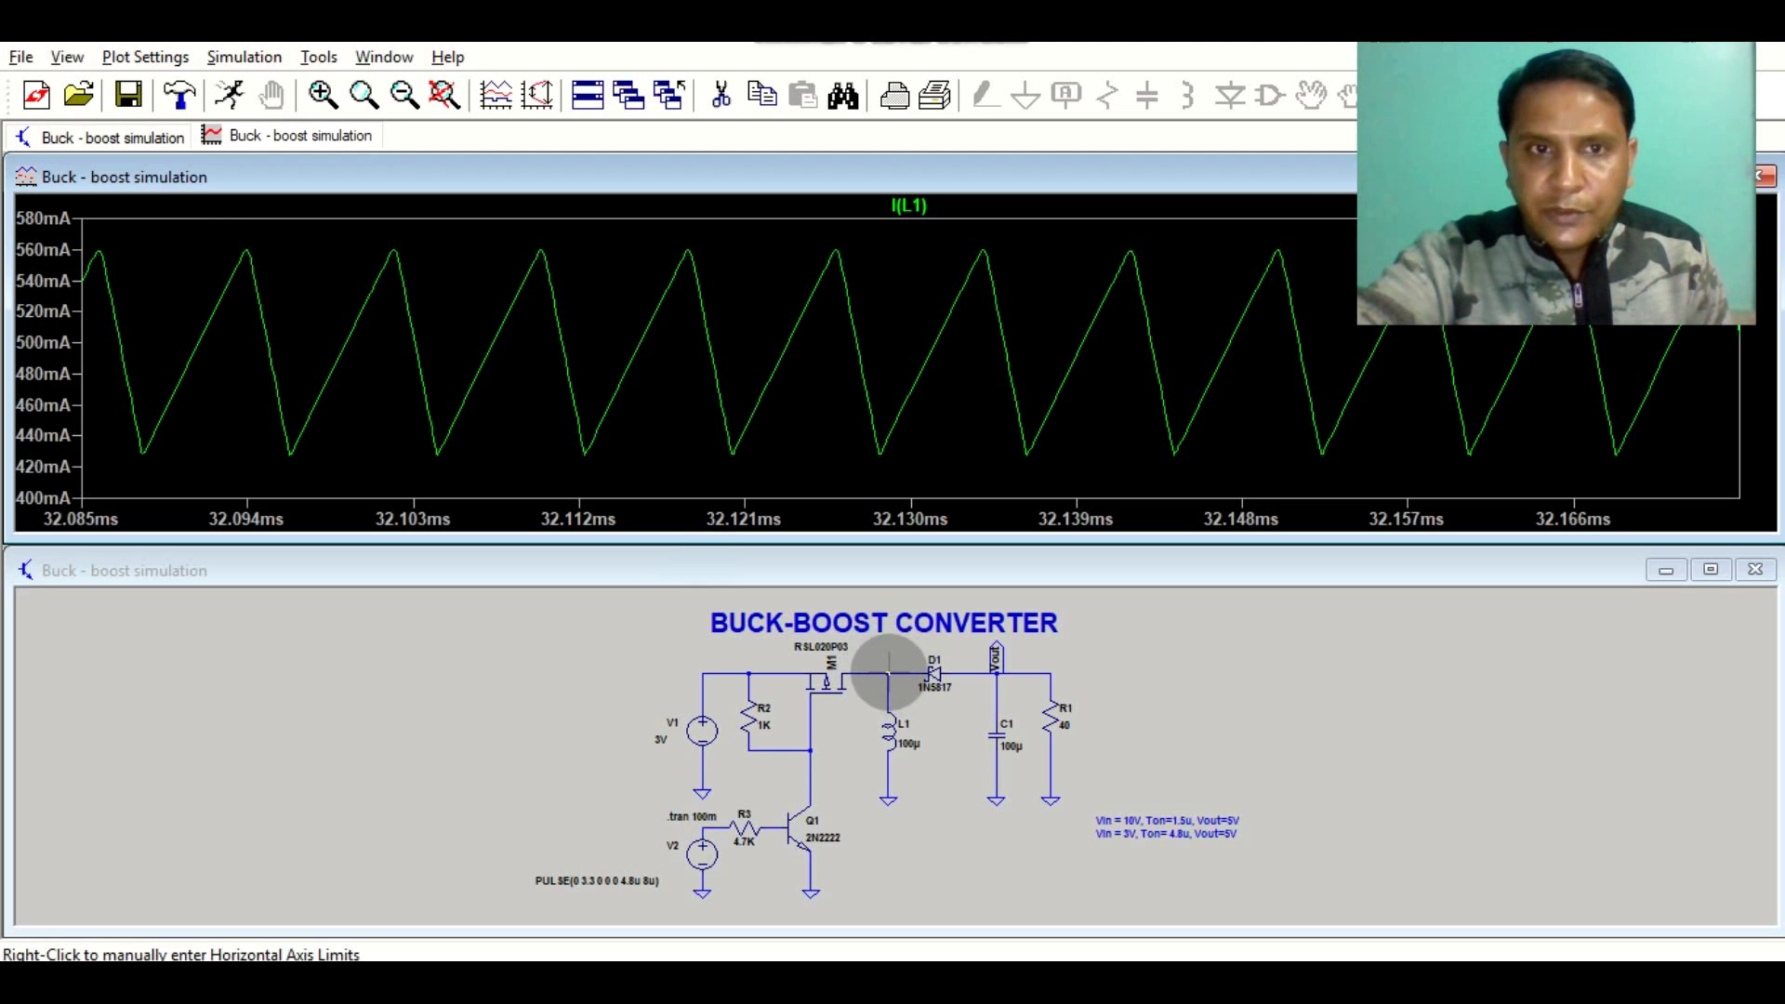
Overlay the M1–L1–D1 junction voltage on the inductor current, and plot the current through diode D1 by itself.
click(888, 671)
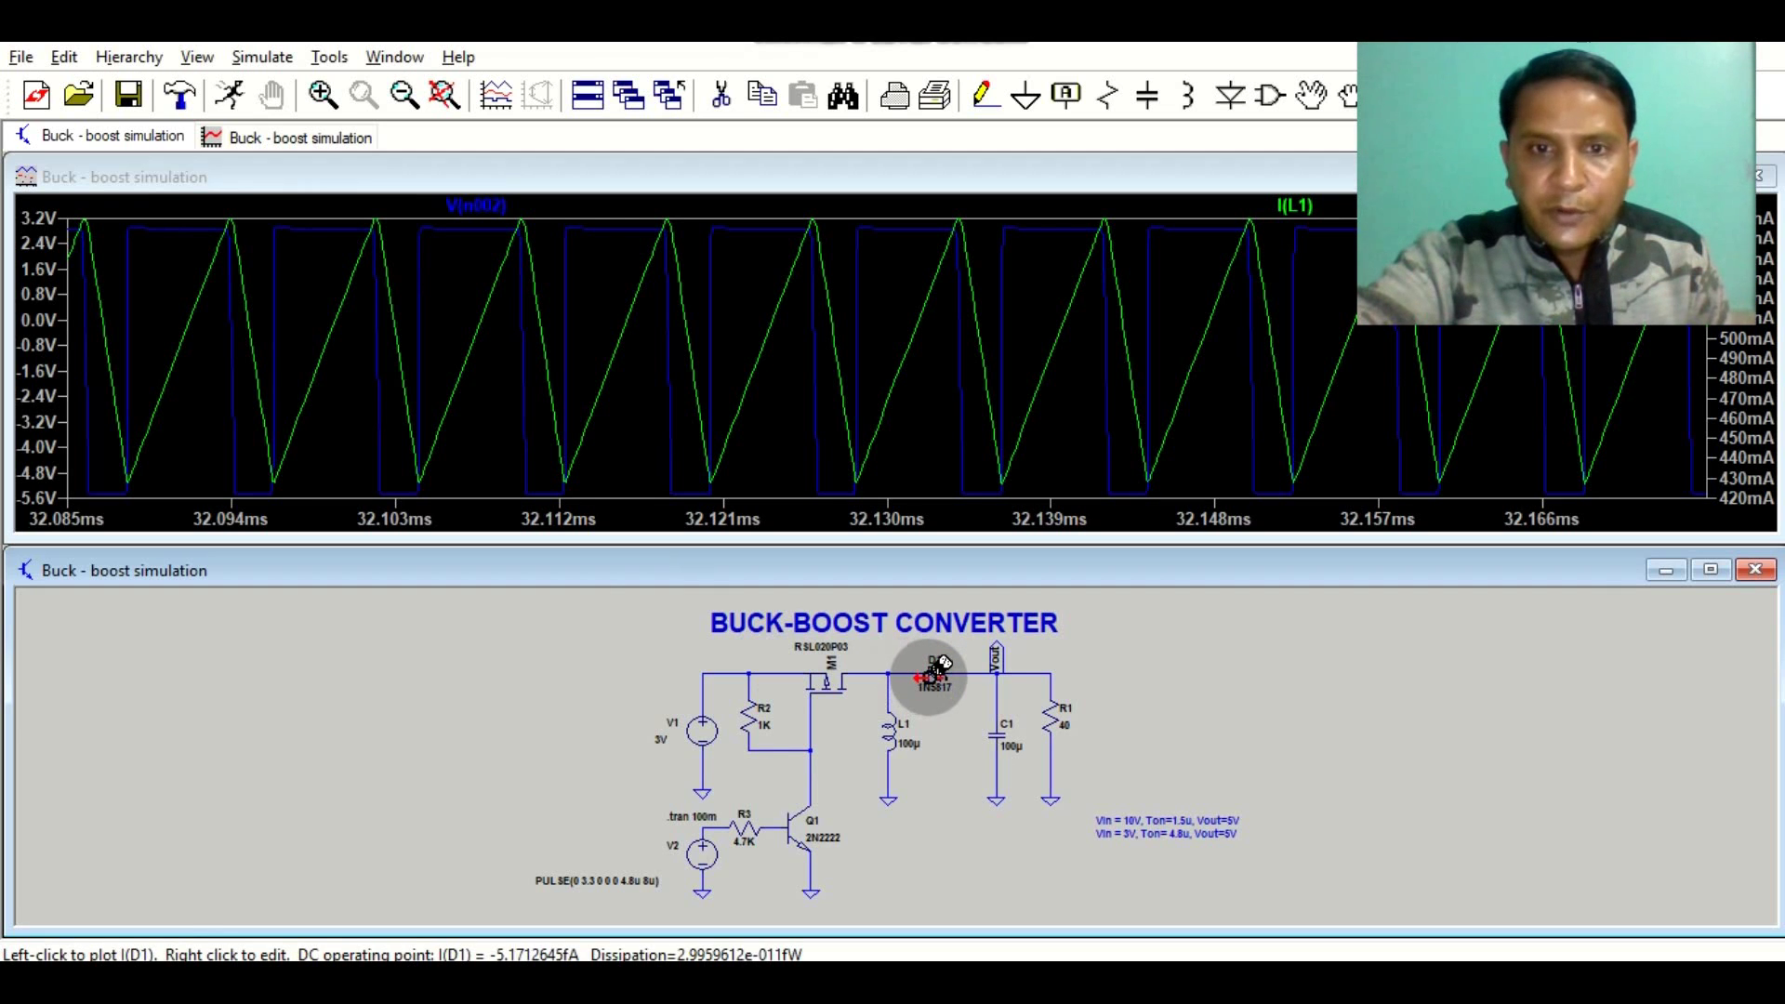
click(934, 668)
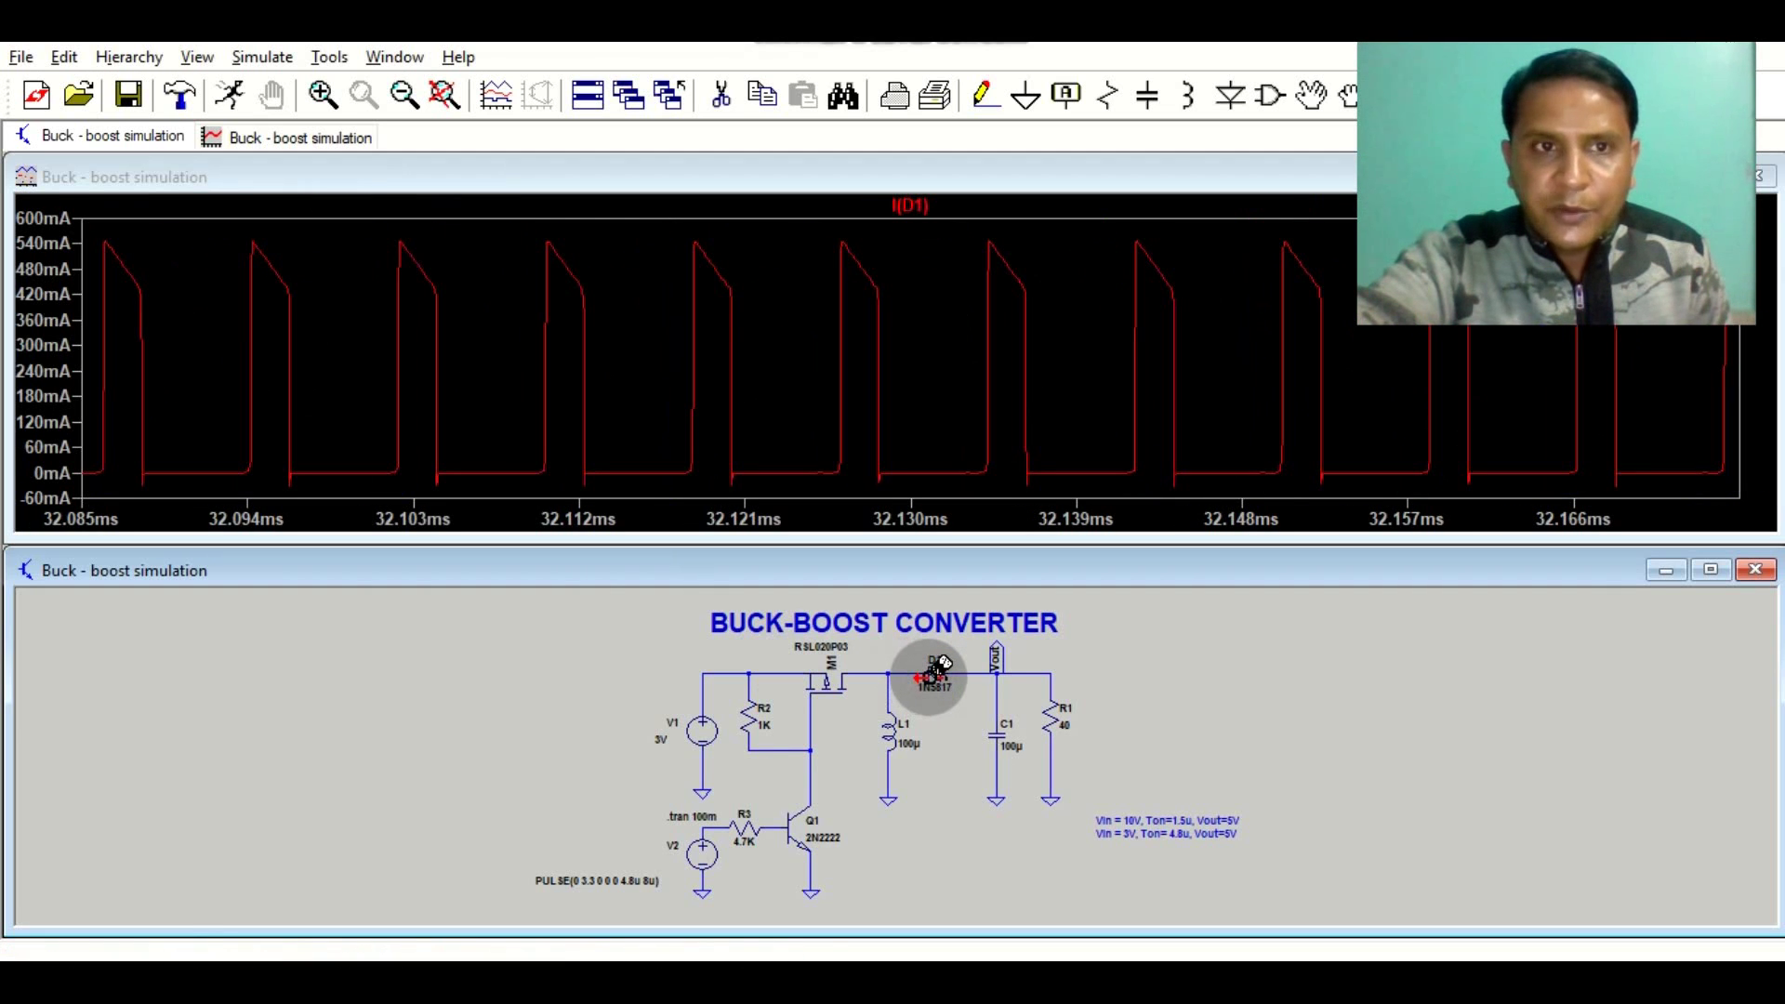
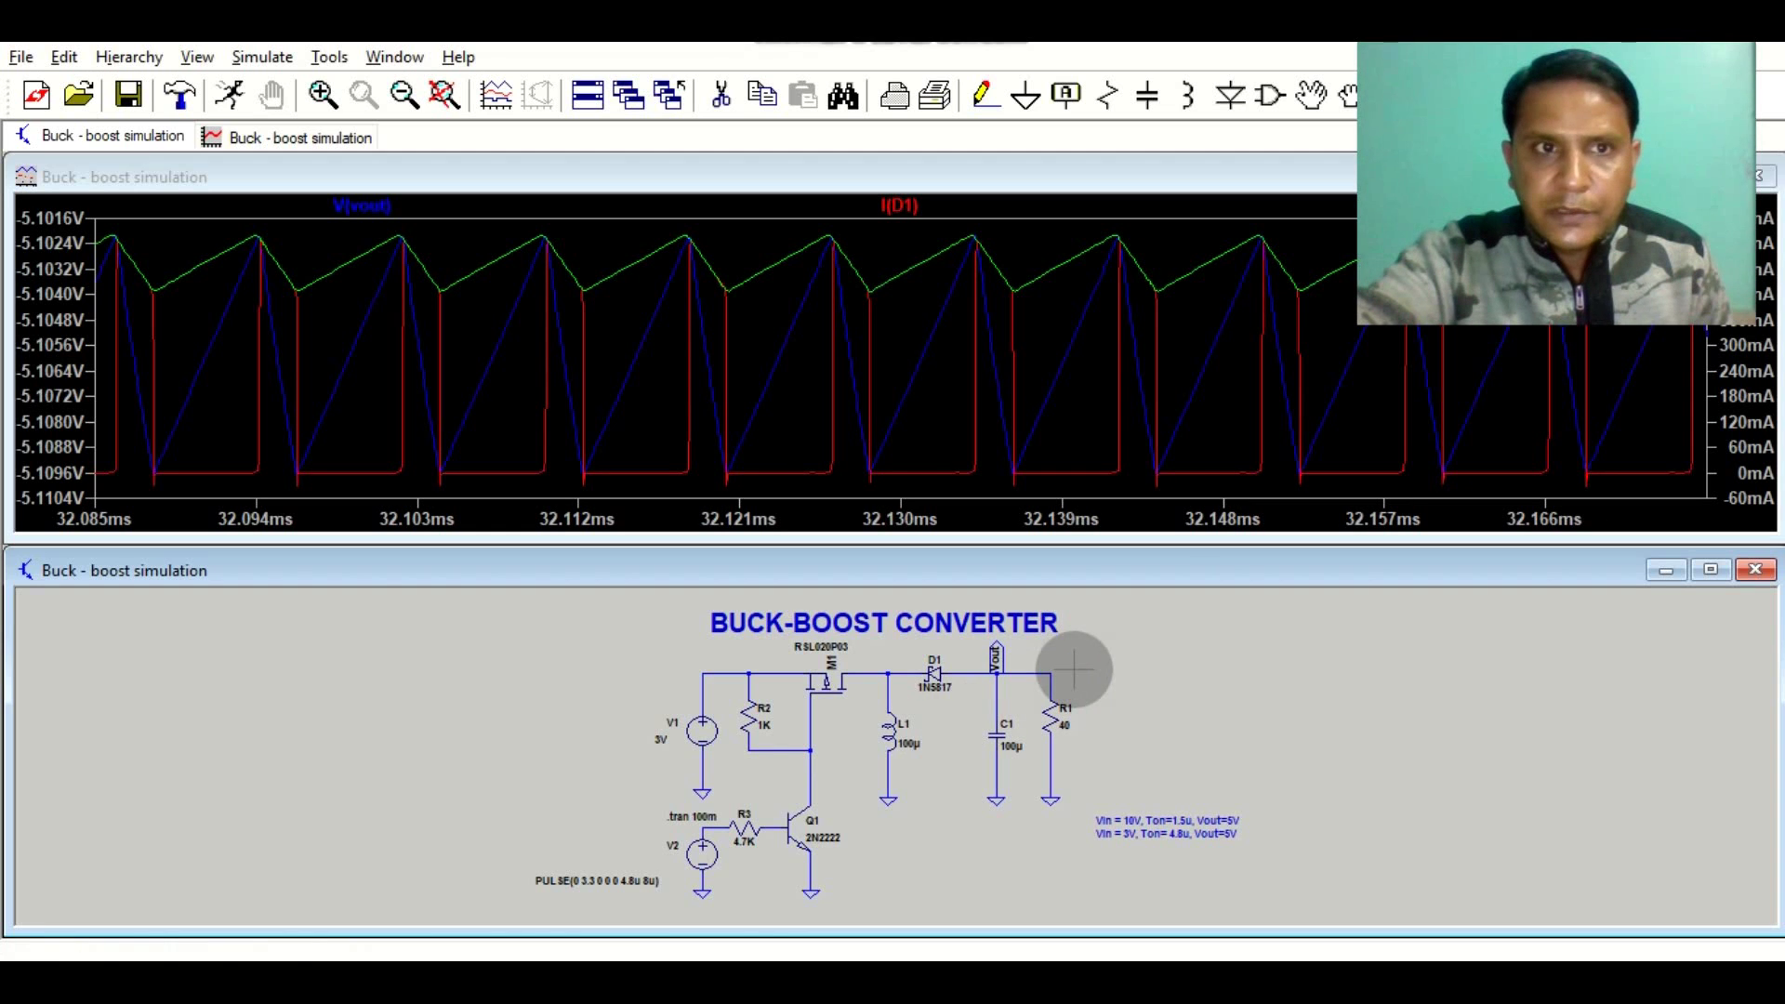
Plot the output voltage Vout by itself and rerun the transient simulation.
click(1050, 679)
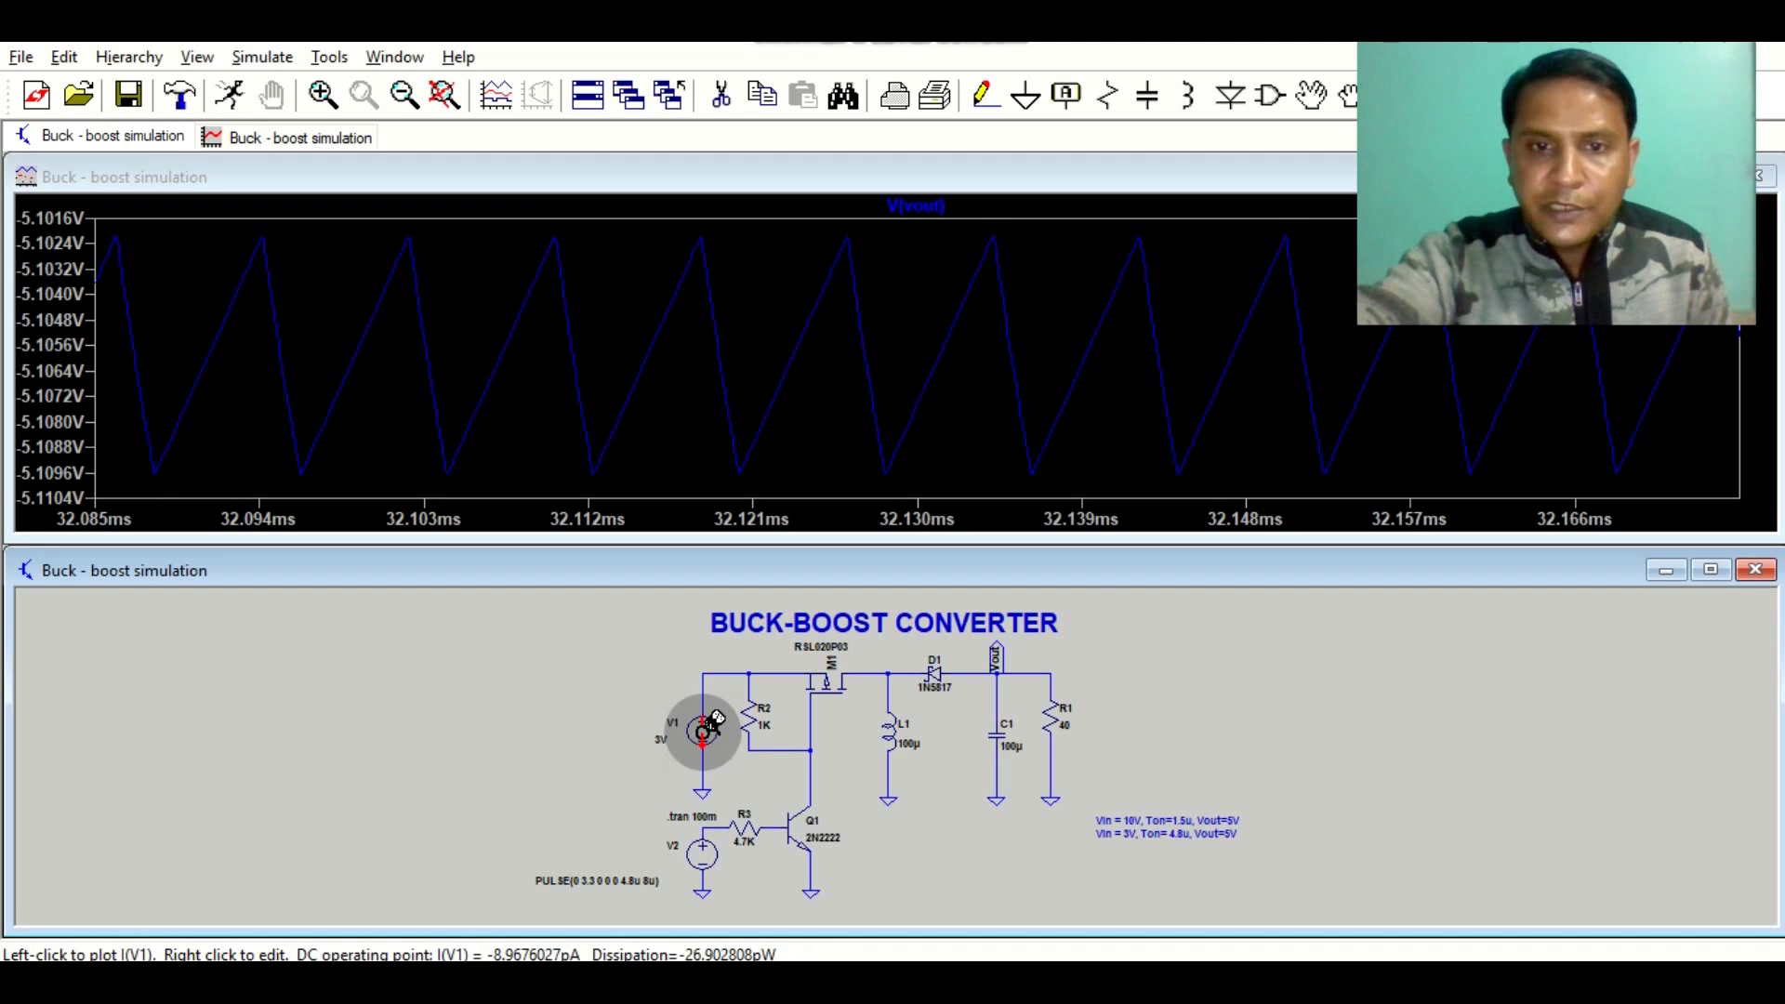
click(1045, 676)
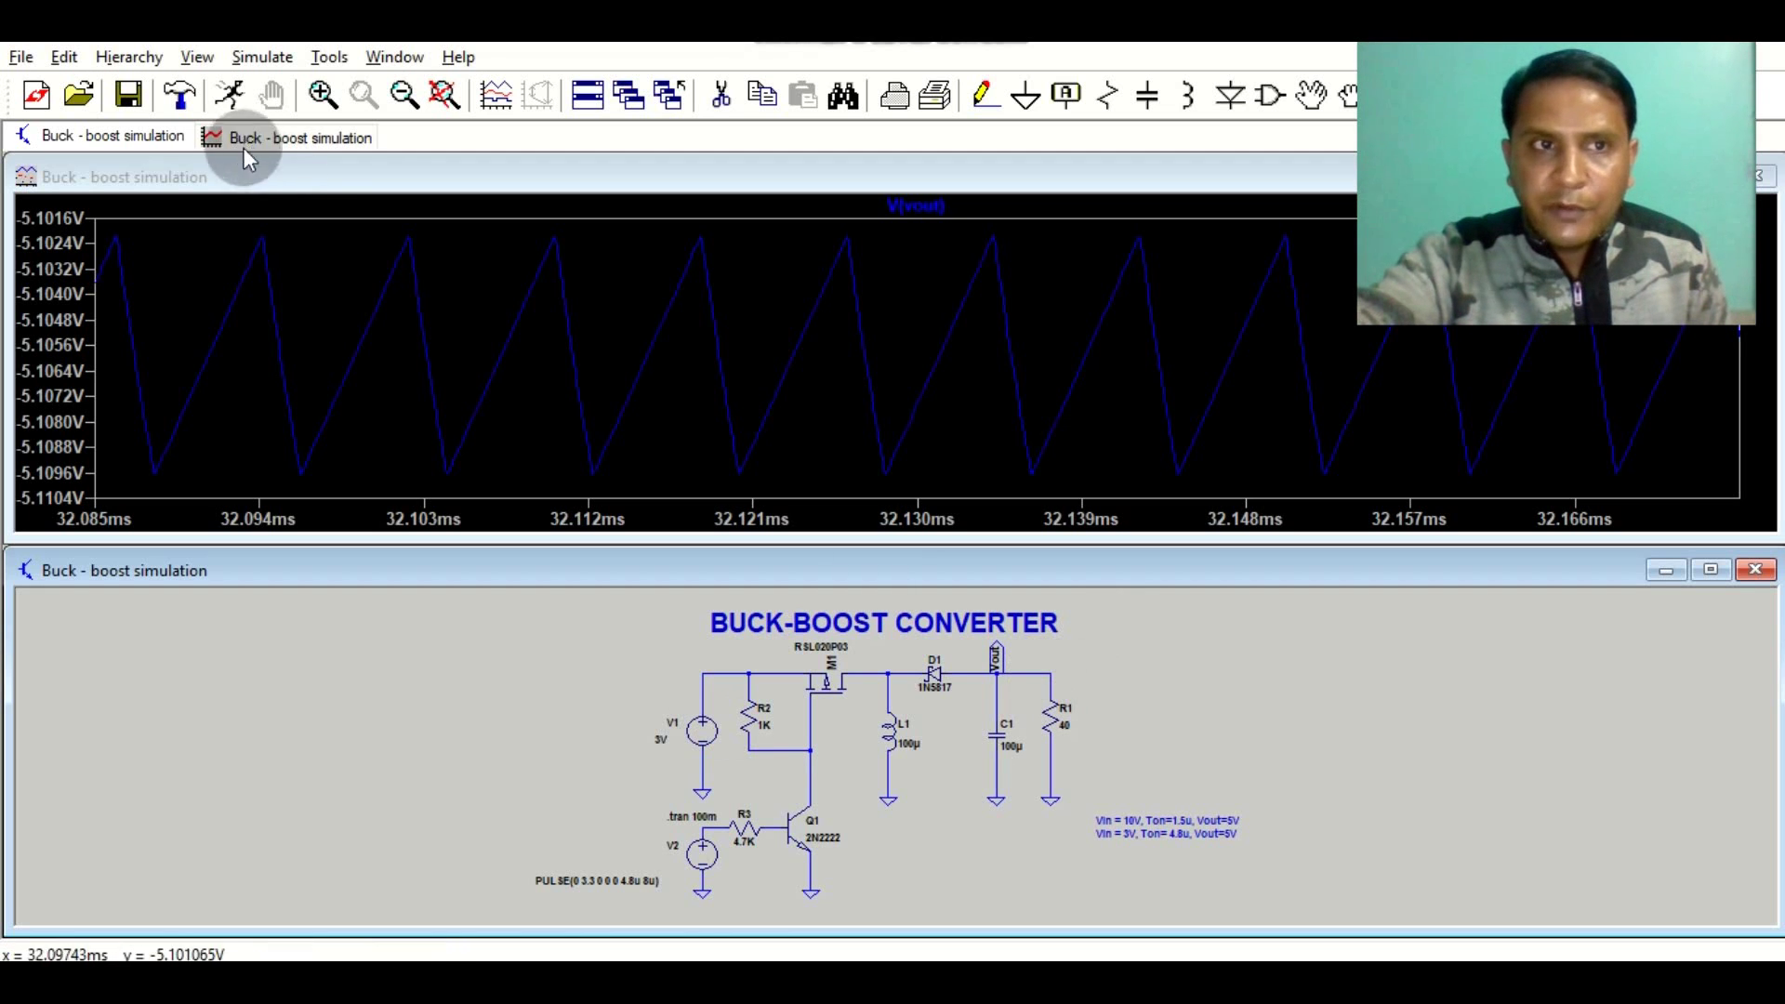
click(227, 92)
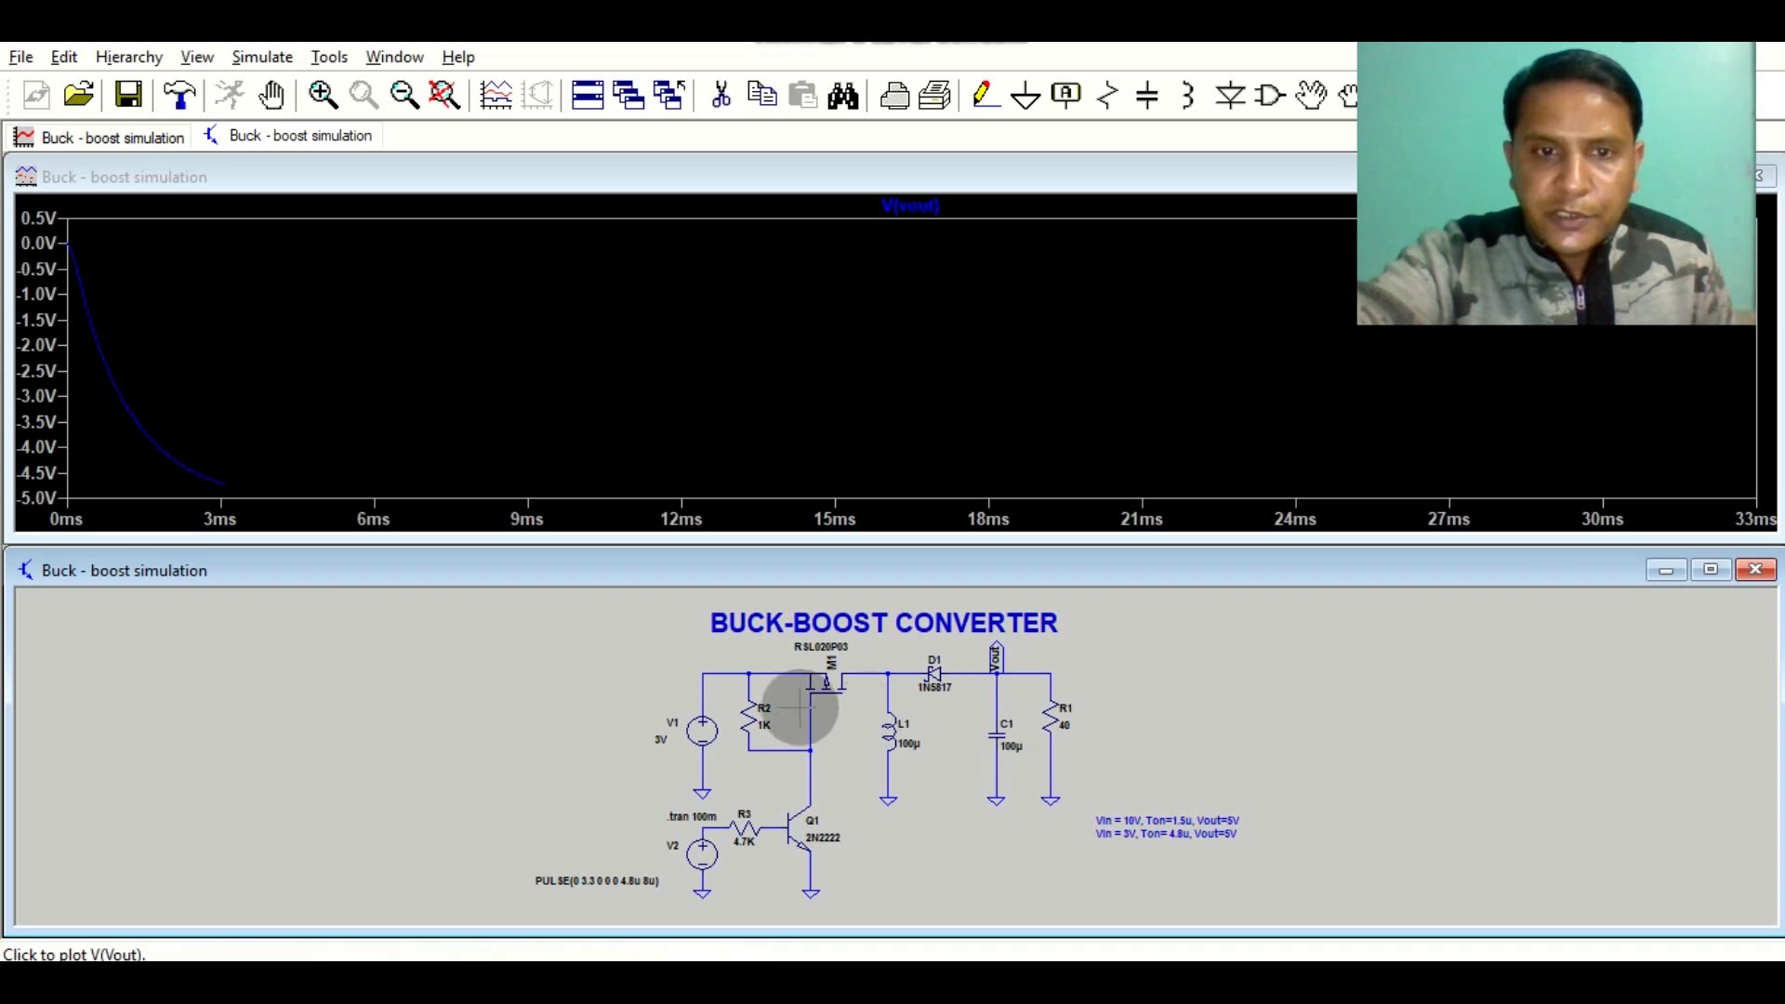
Set the DC value of voltage source V1 to 10V.
right_click(702, 735)
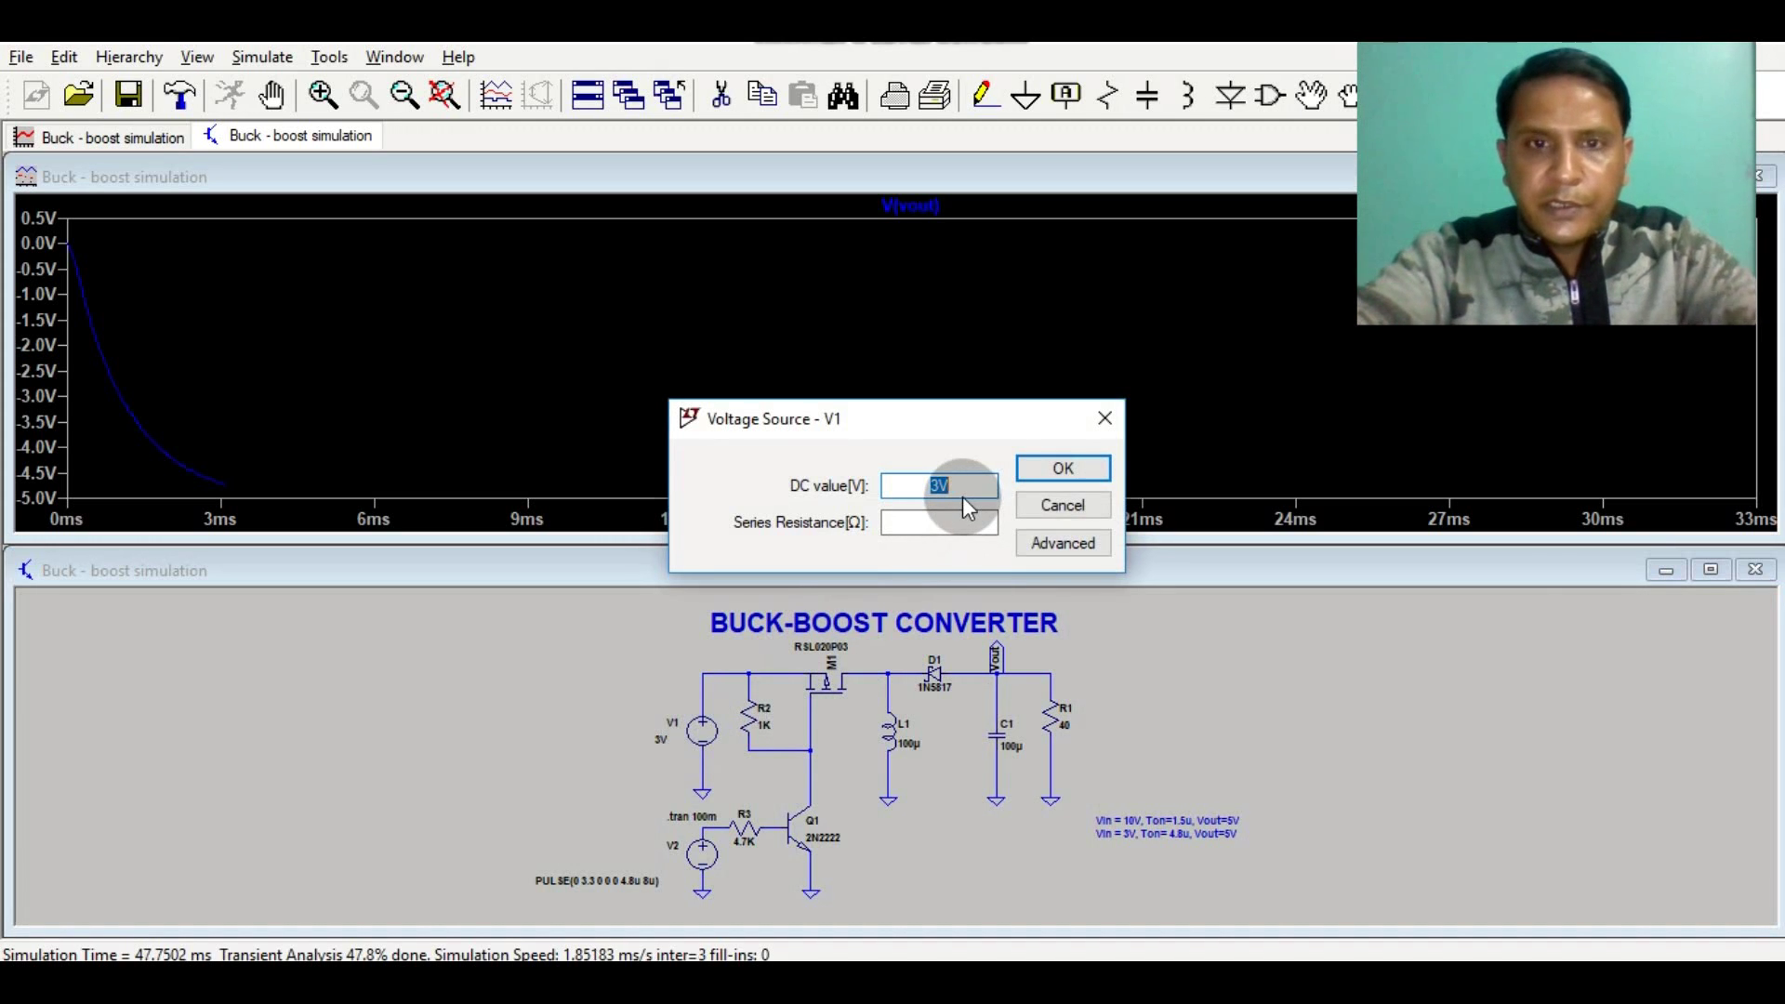
text(10)
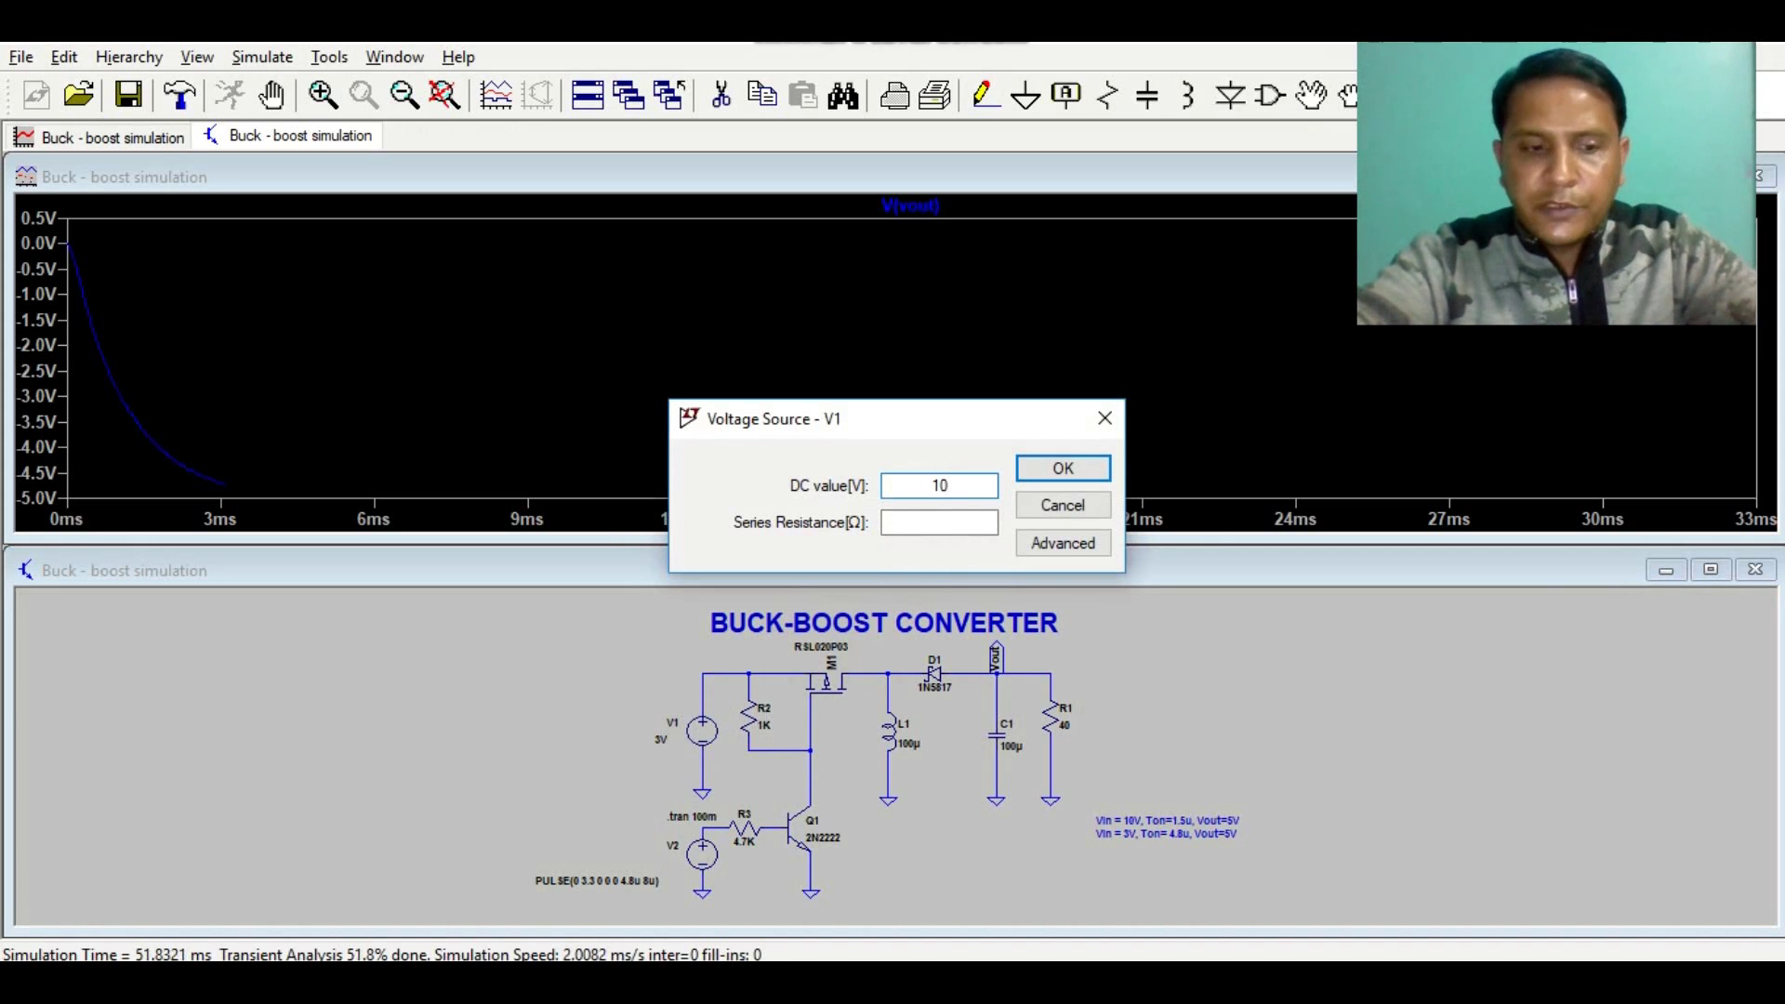
text(V)
click(1109, 475)
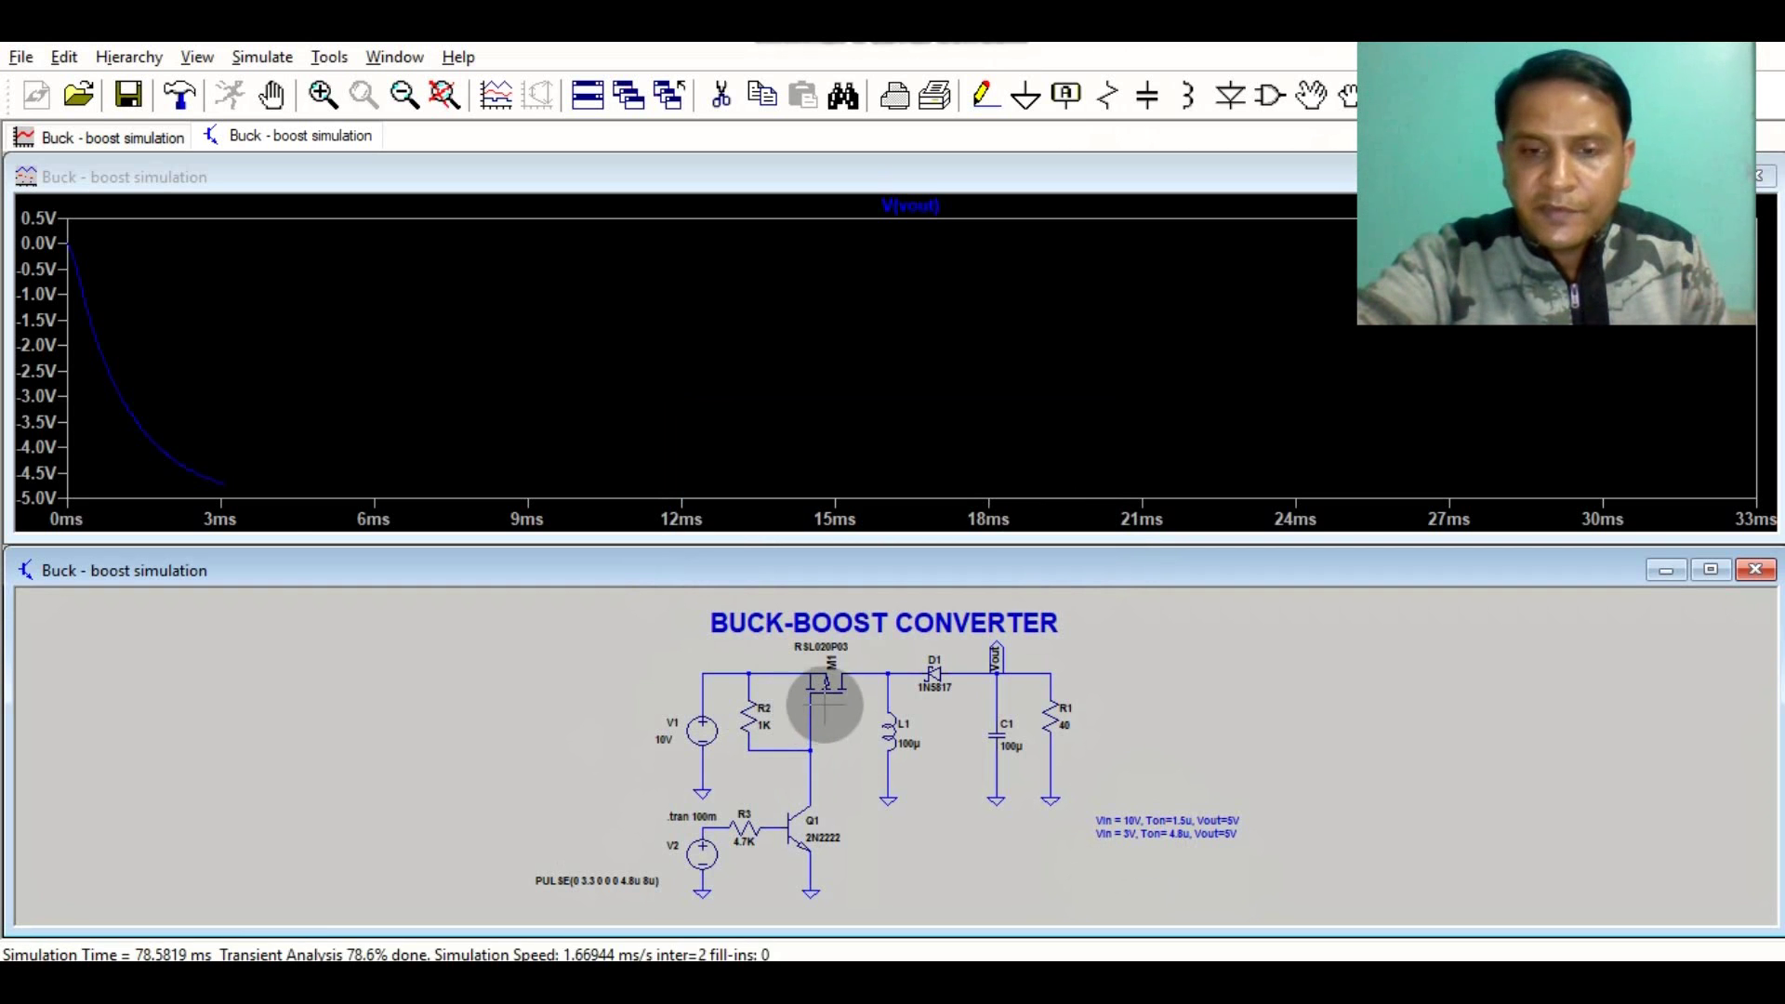
Try an on-time of 1.5u in the pulse settings of voltage source V2.
right_click(702, 851)
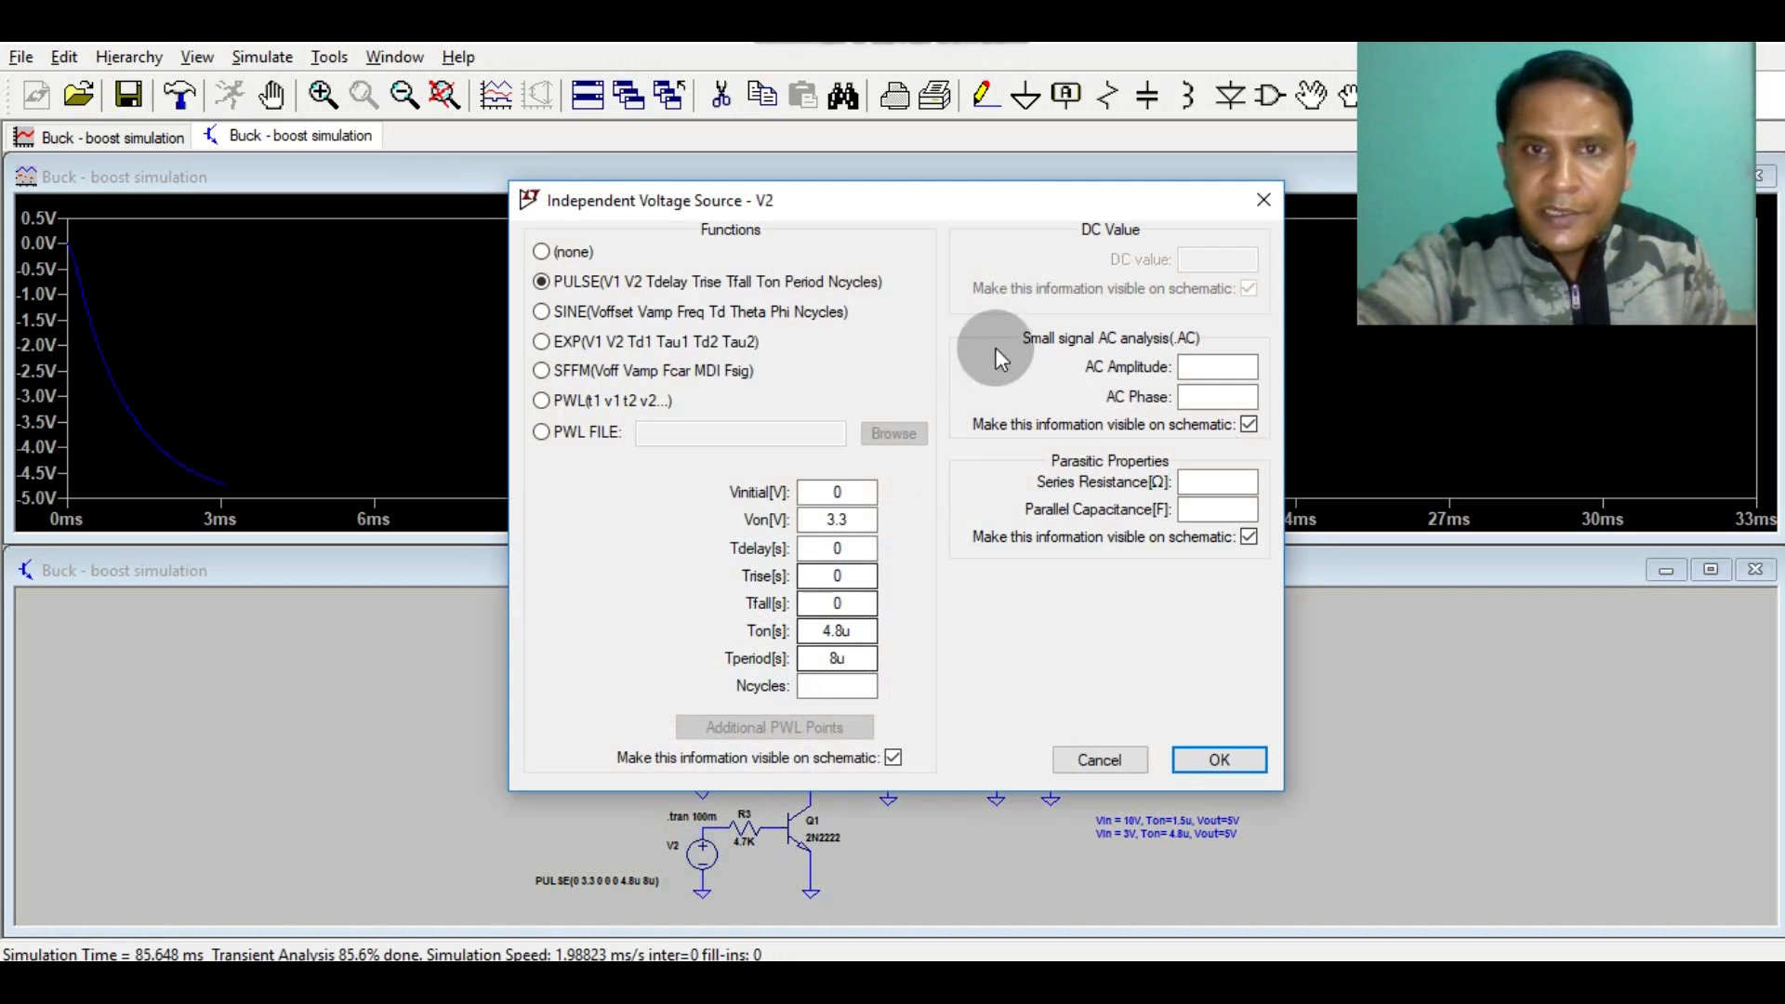
drag(962, 209, 776, 180)
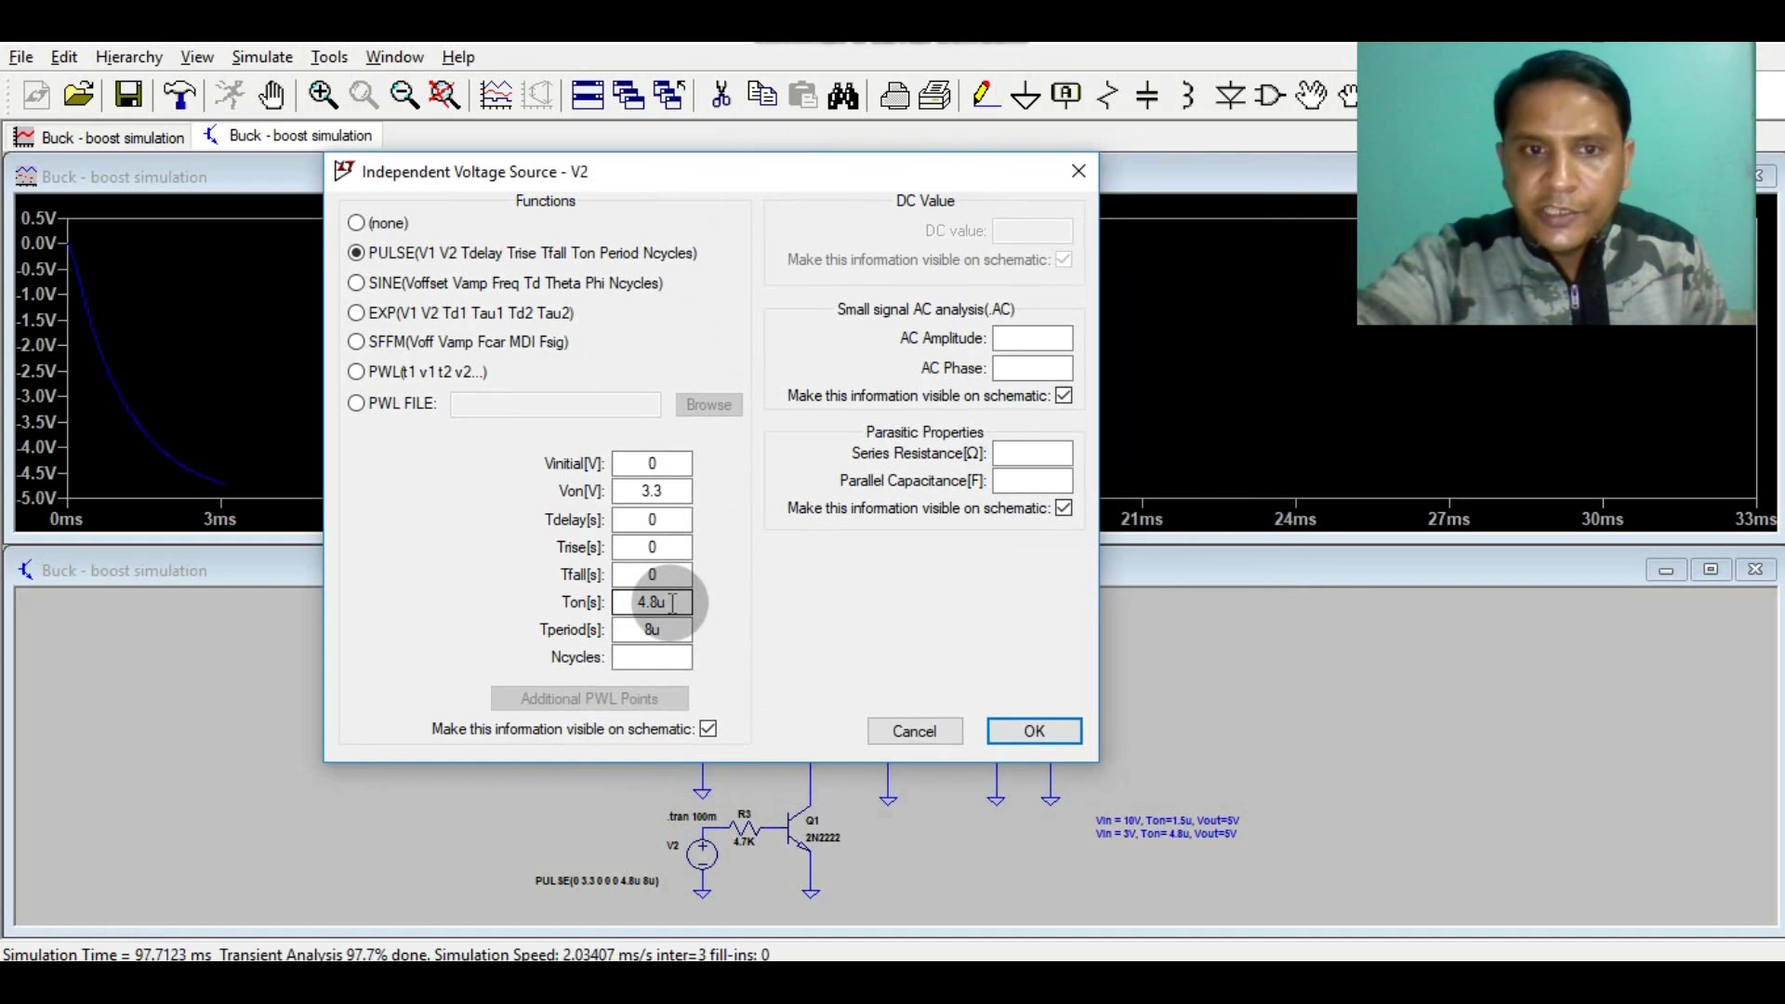
drag(672, 603, 624, 603)
text(1.)
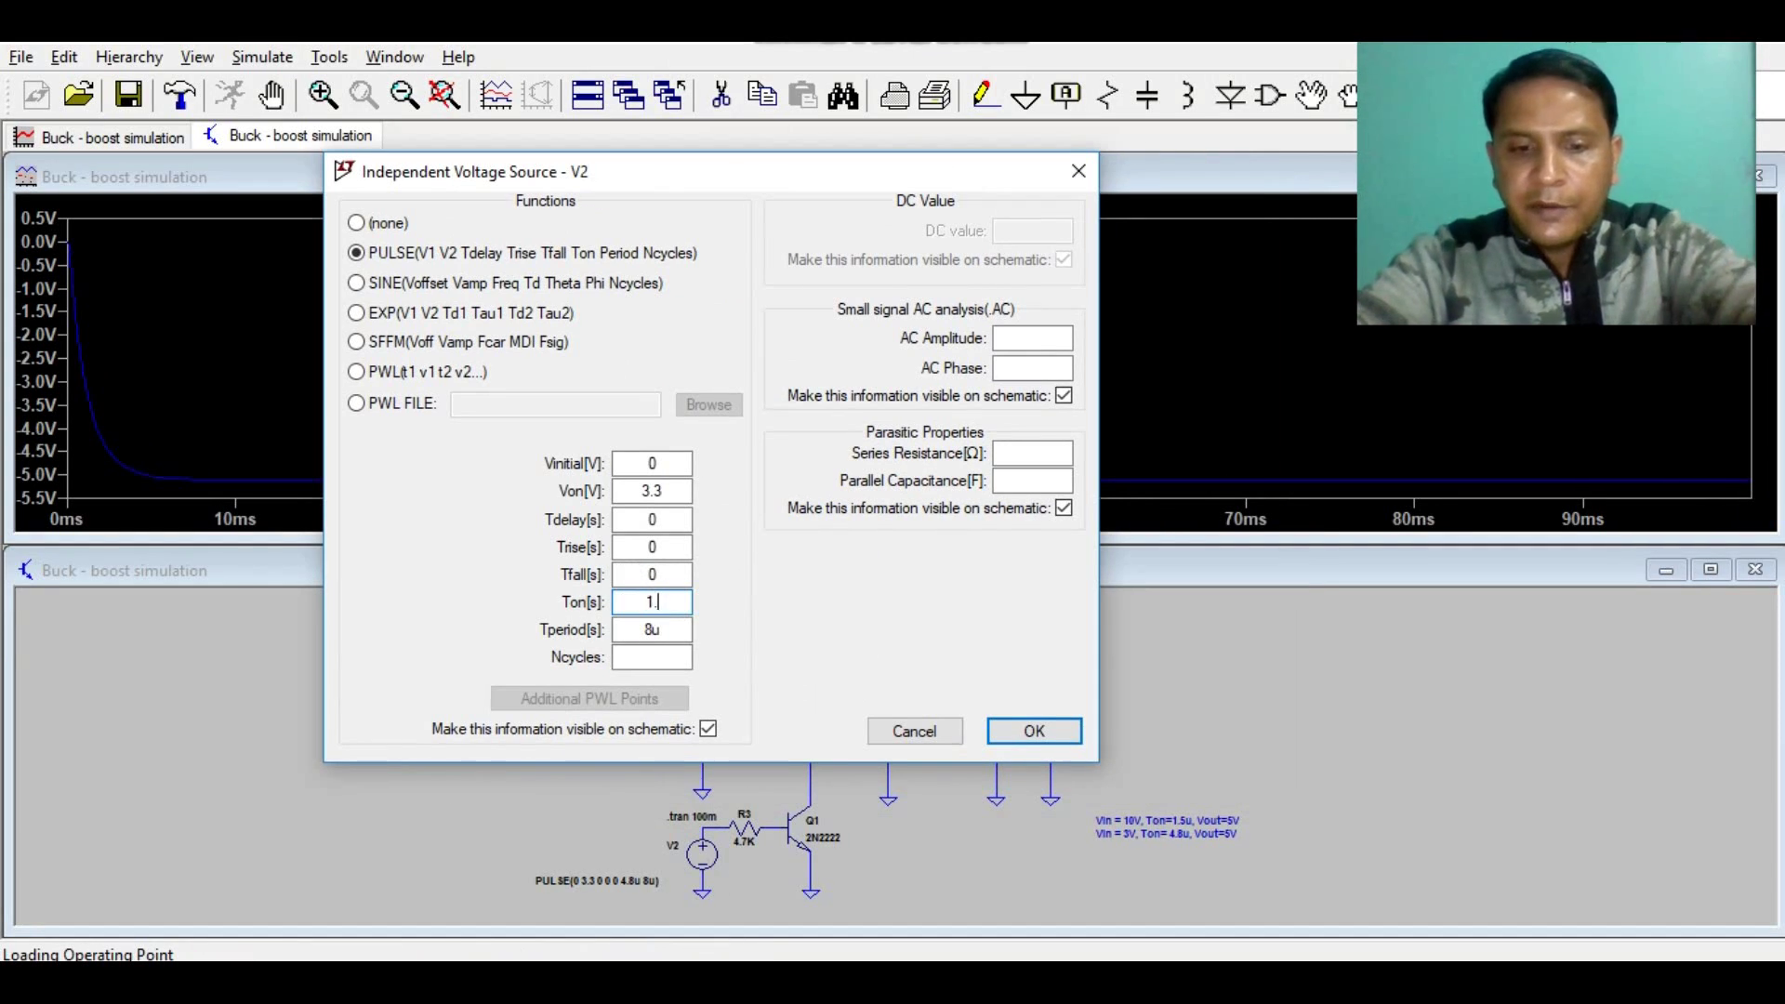
text(5)
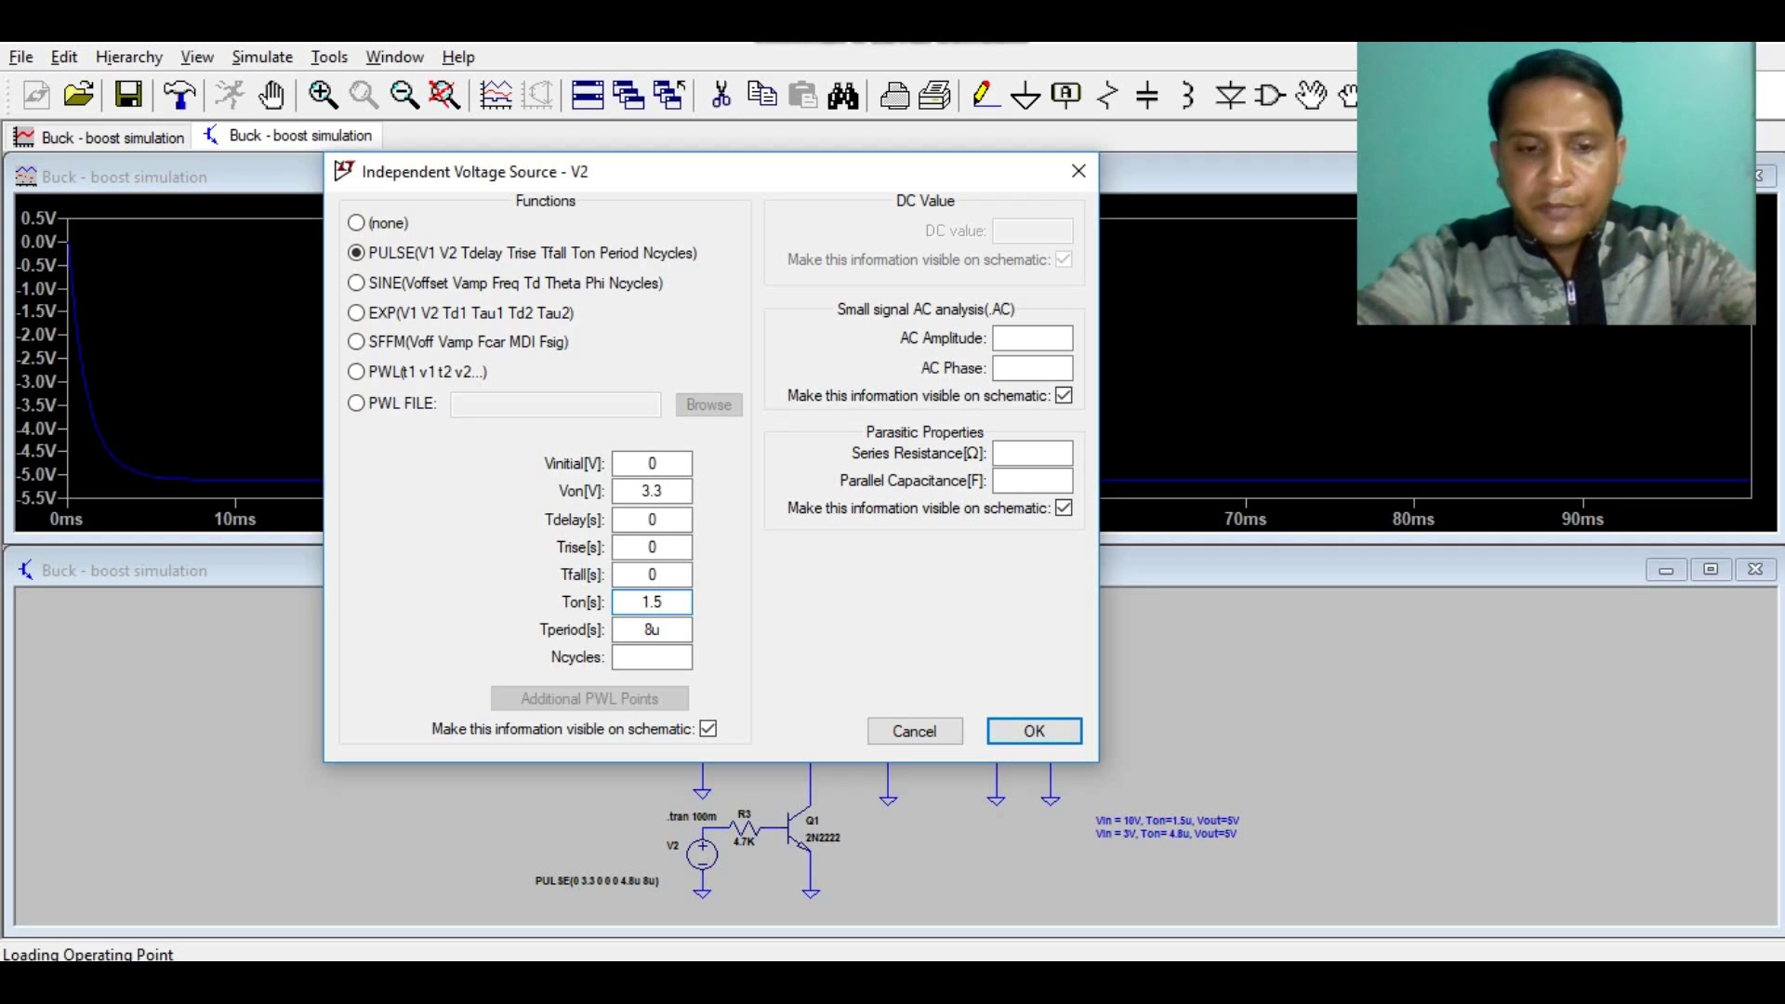
text(u)
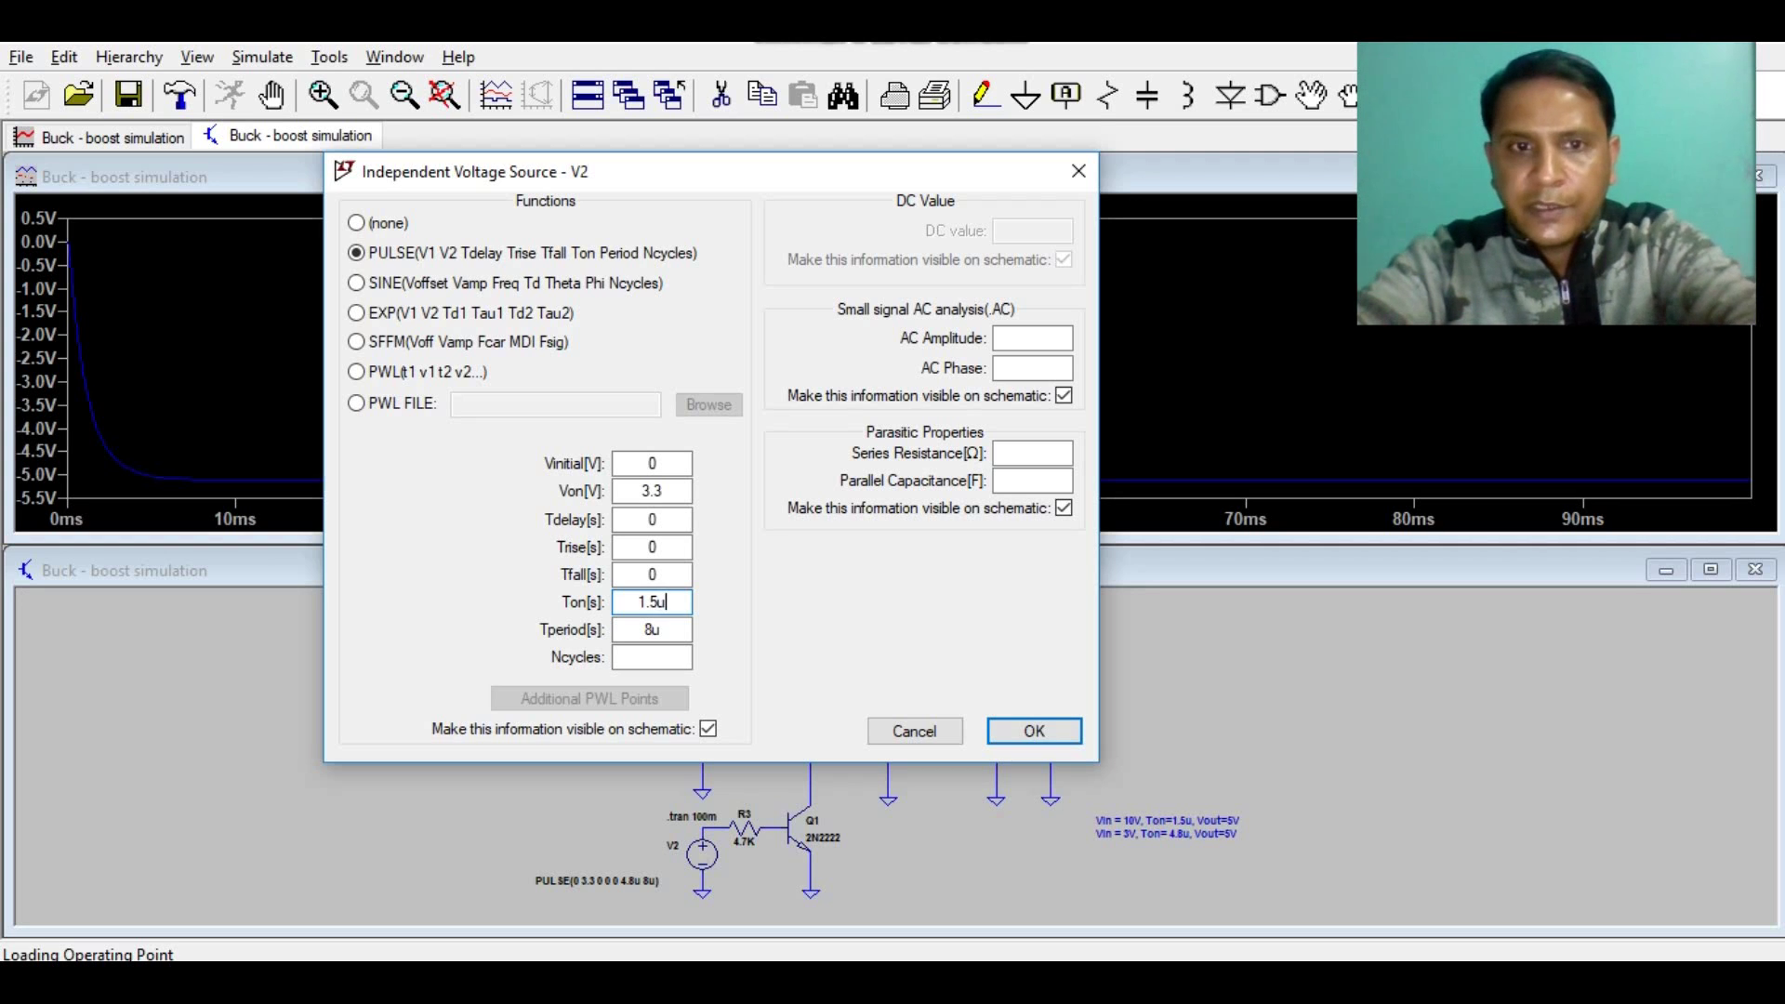
Set the on-time of V2's pulse back to 4.8u and apply the source settings.
drag(690, 602, 625, 603)
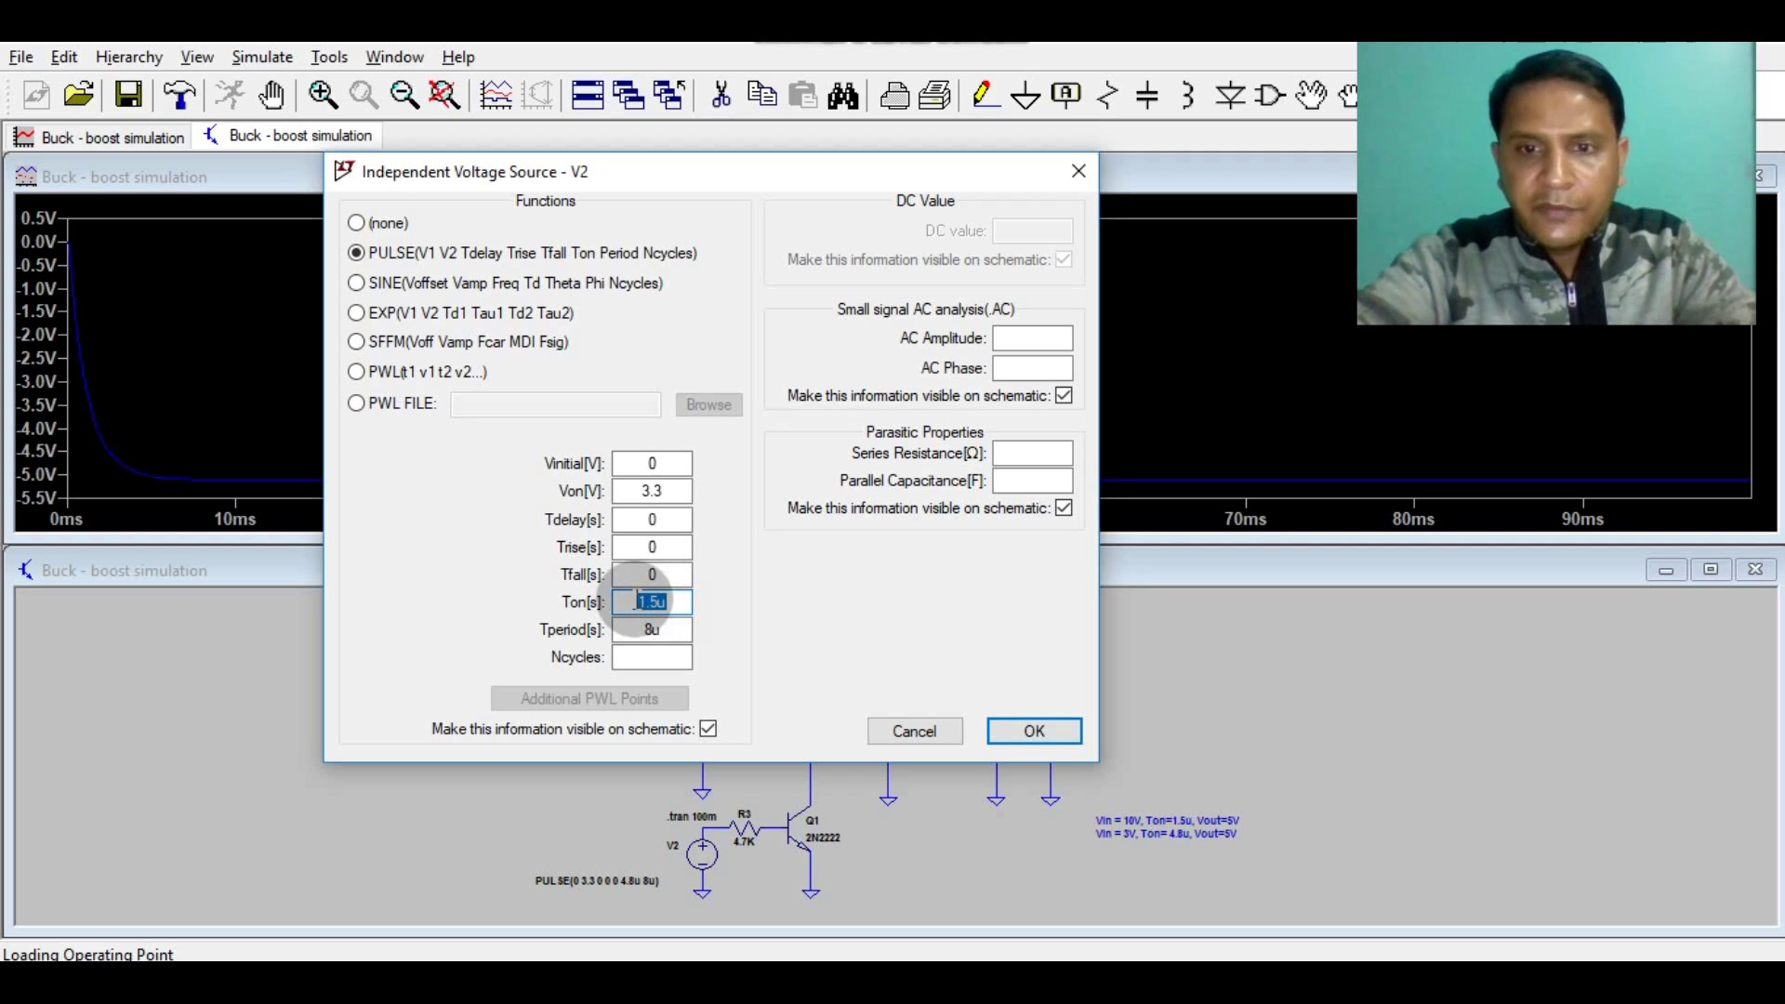
text(4.)
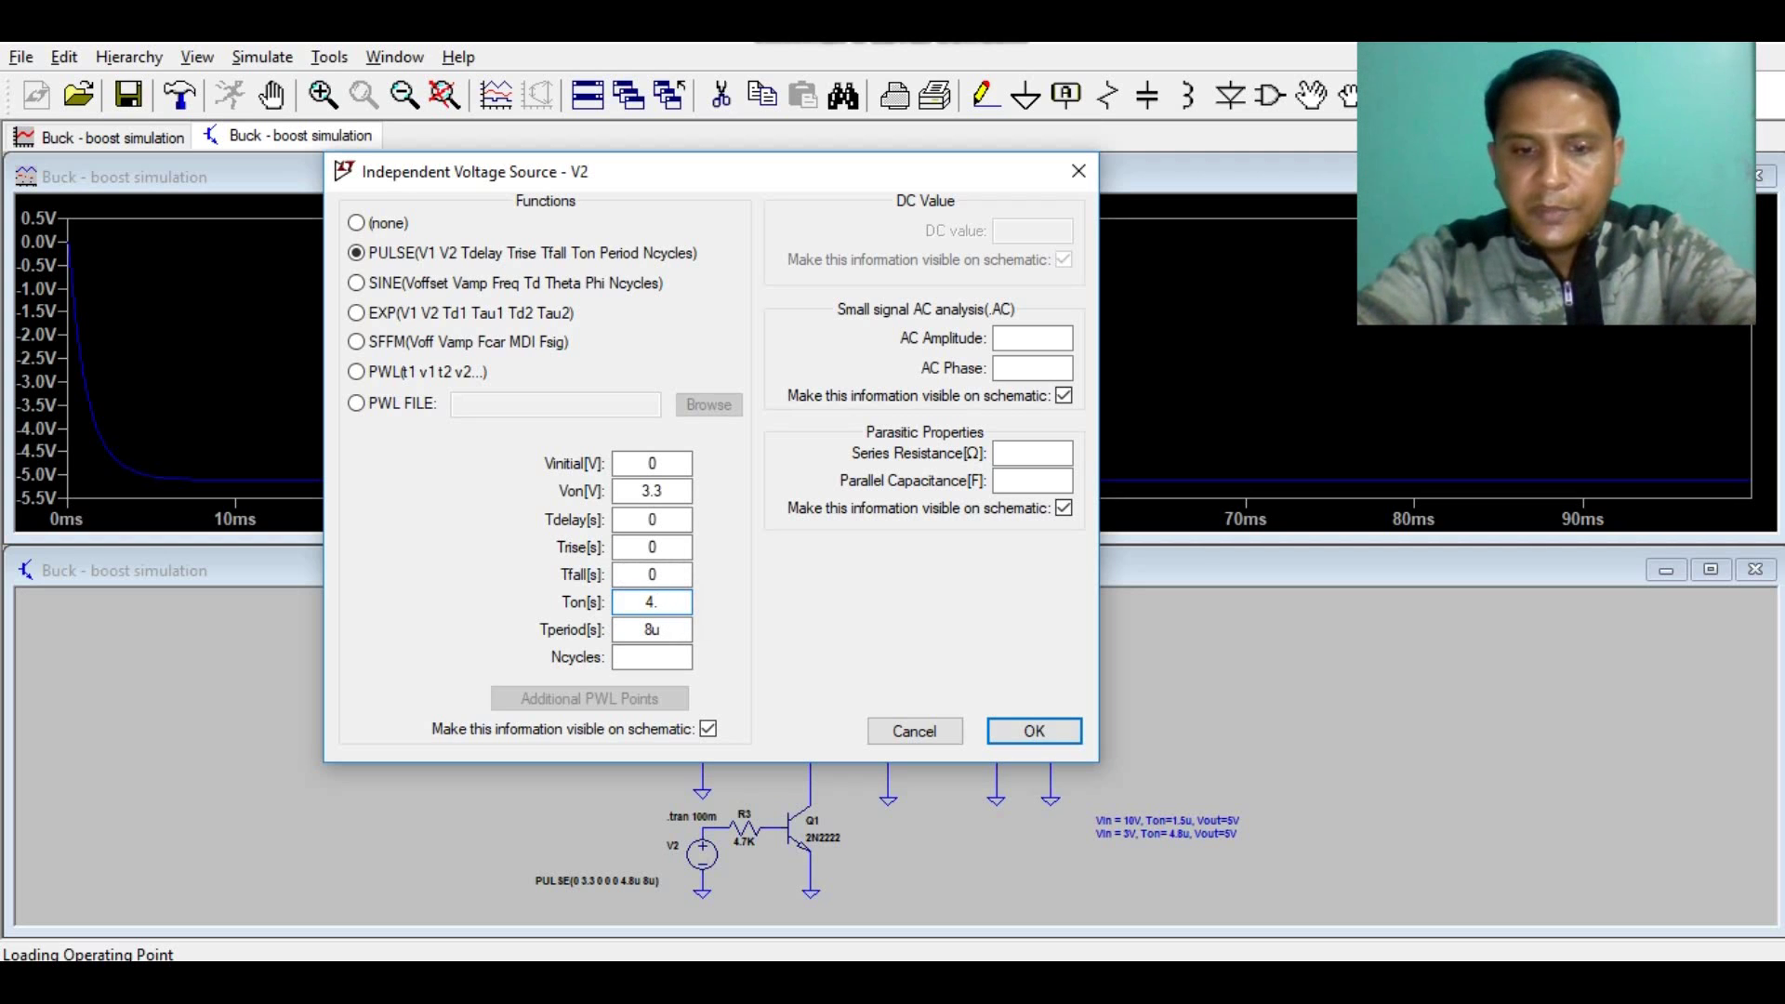
text(8u)
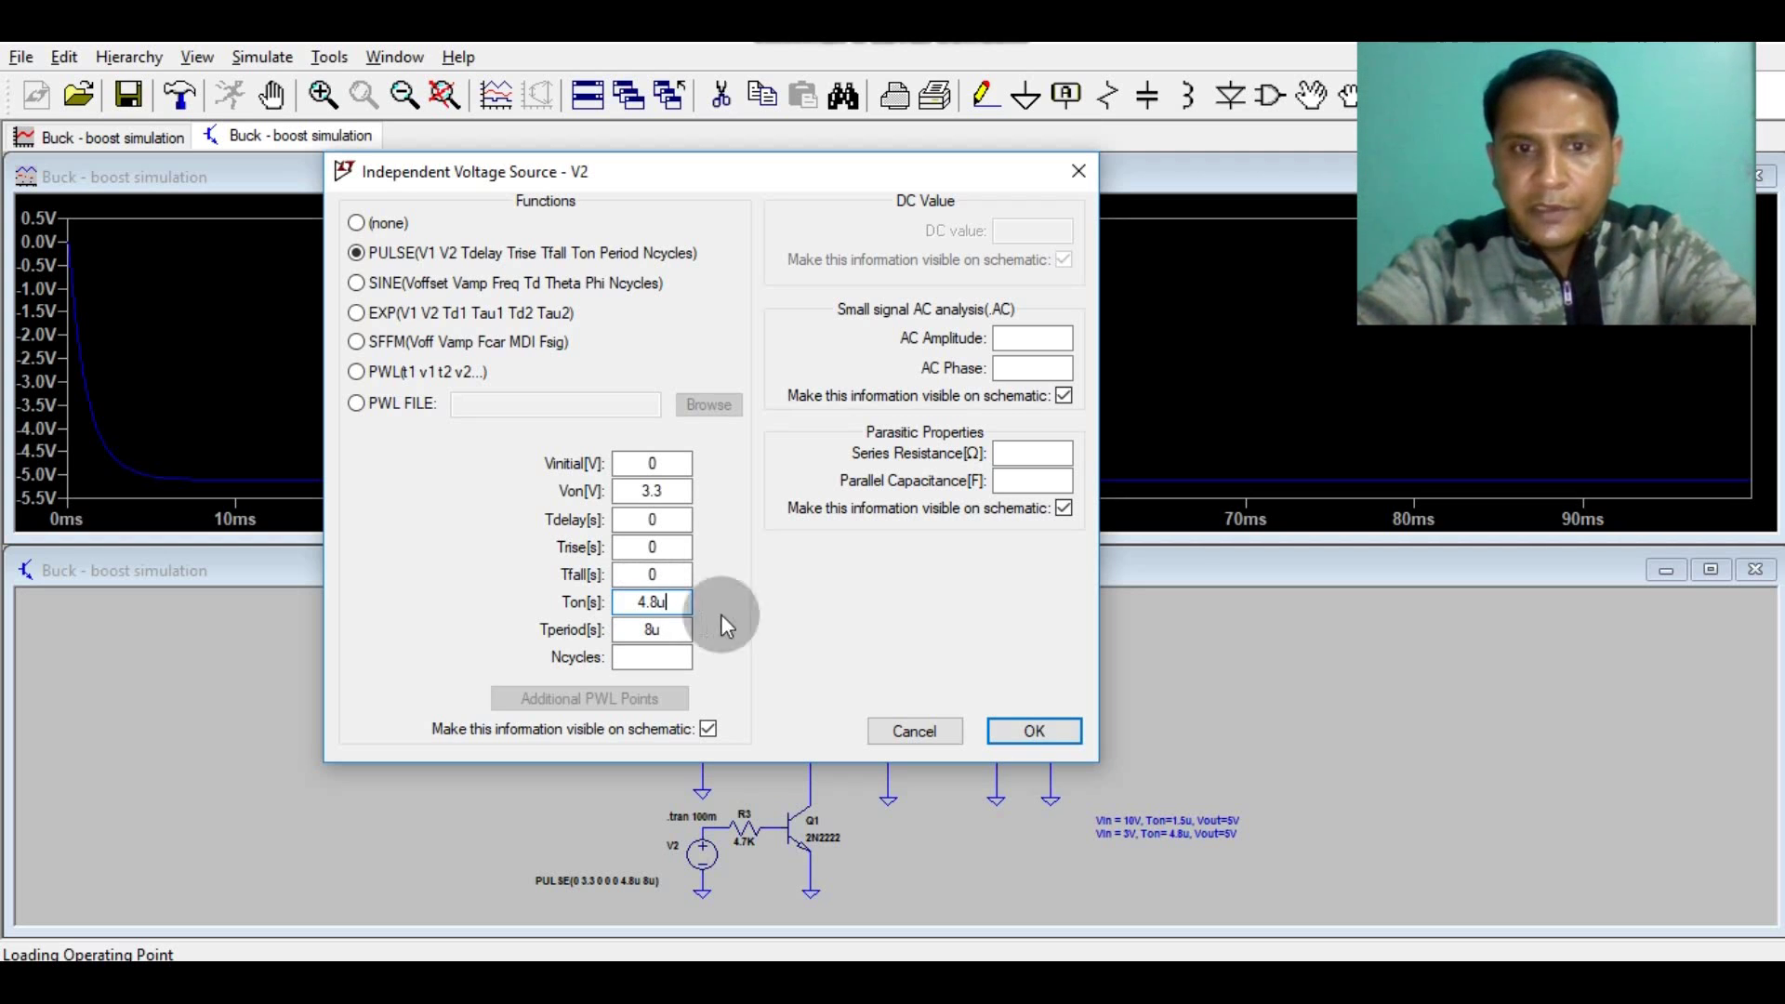
click(1014, 732)
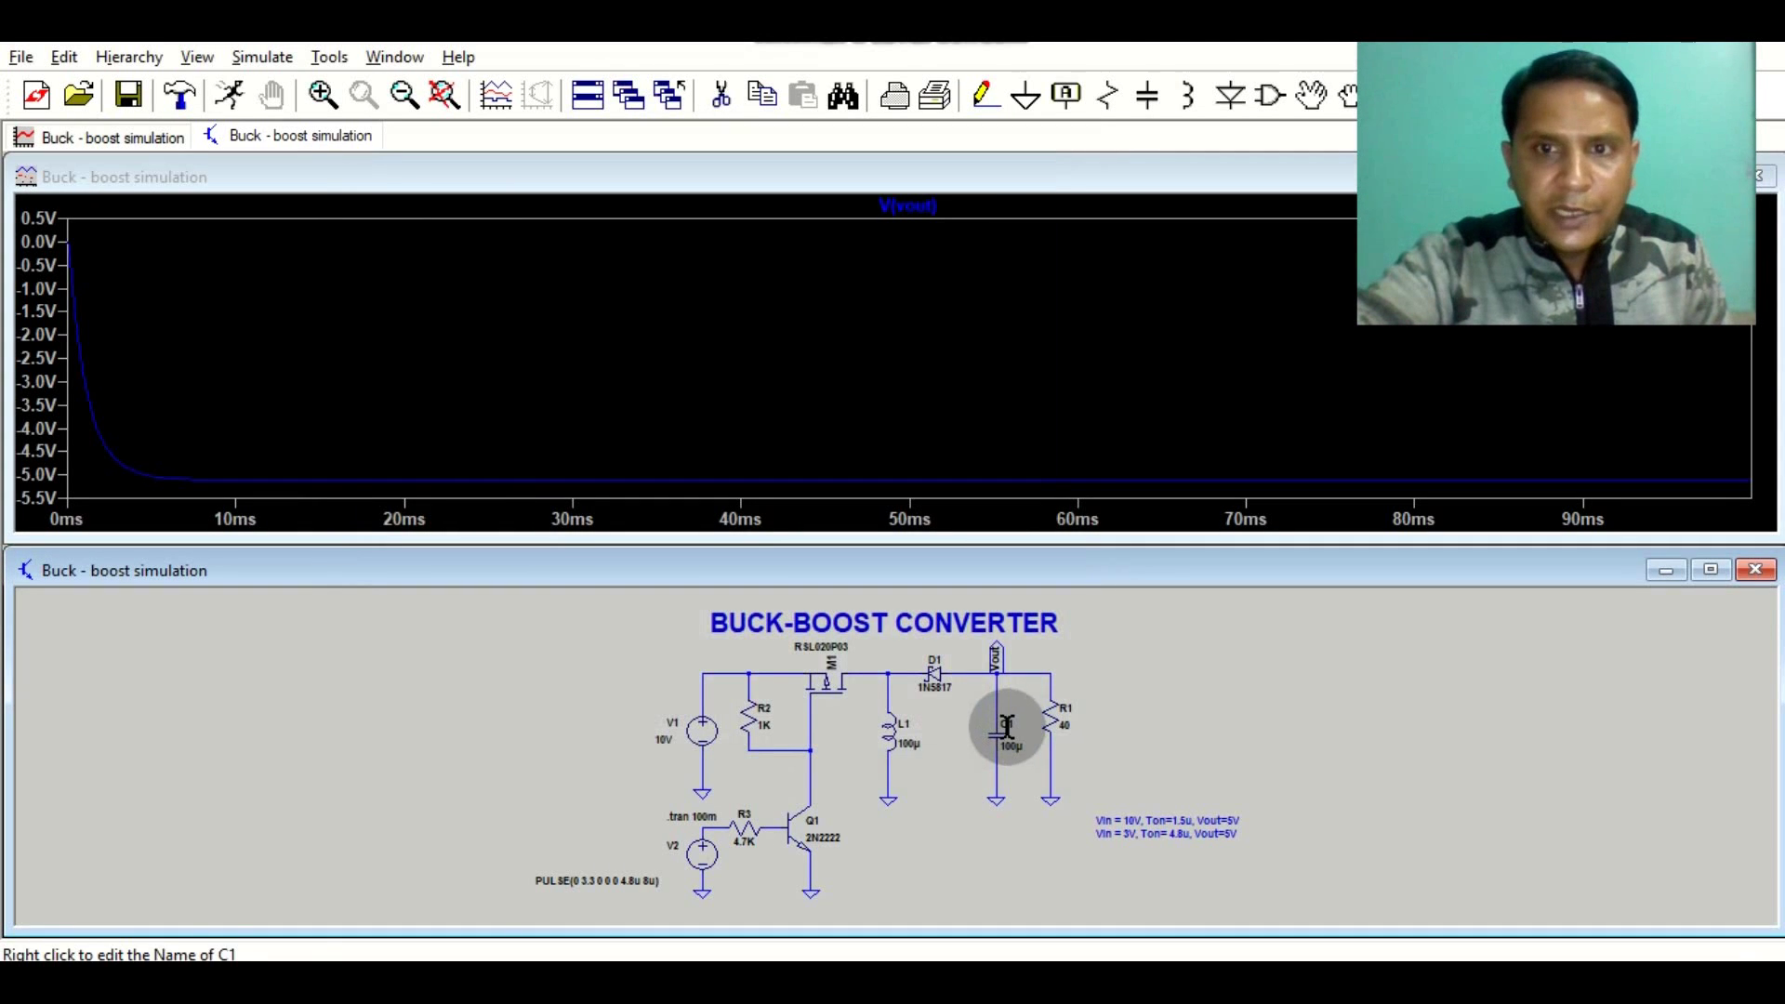
Rerun the transient simulation with the 10V input and plot the output voltage Vout.
click(230, 97)
click(702, 731)
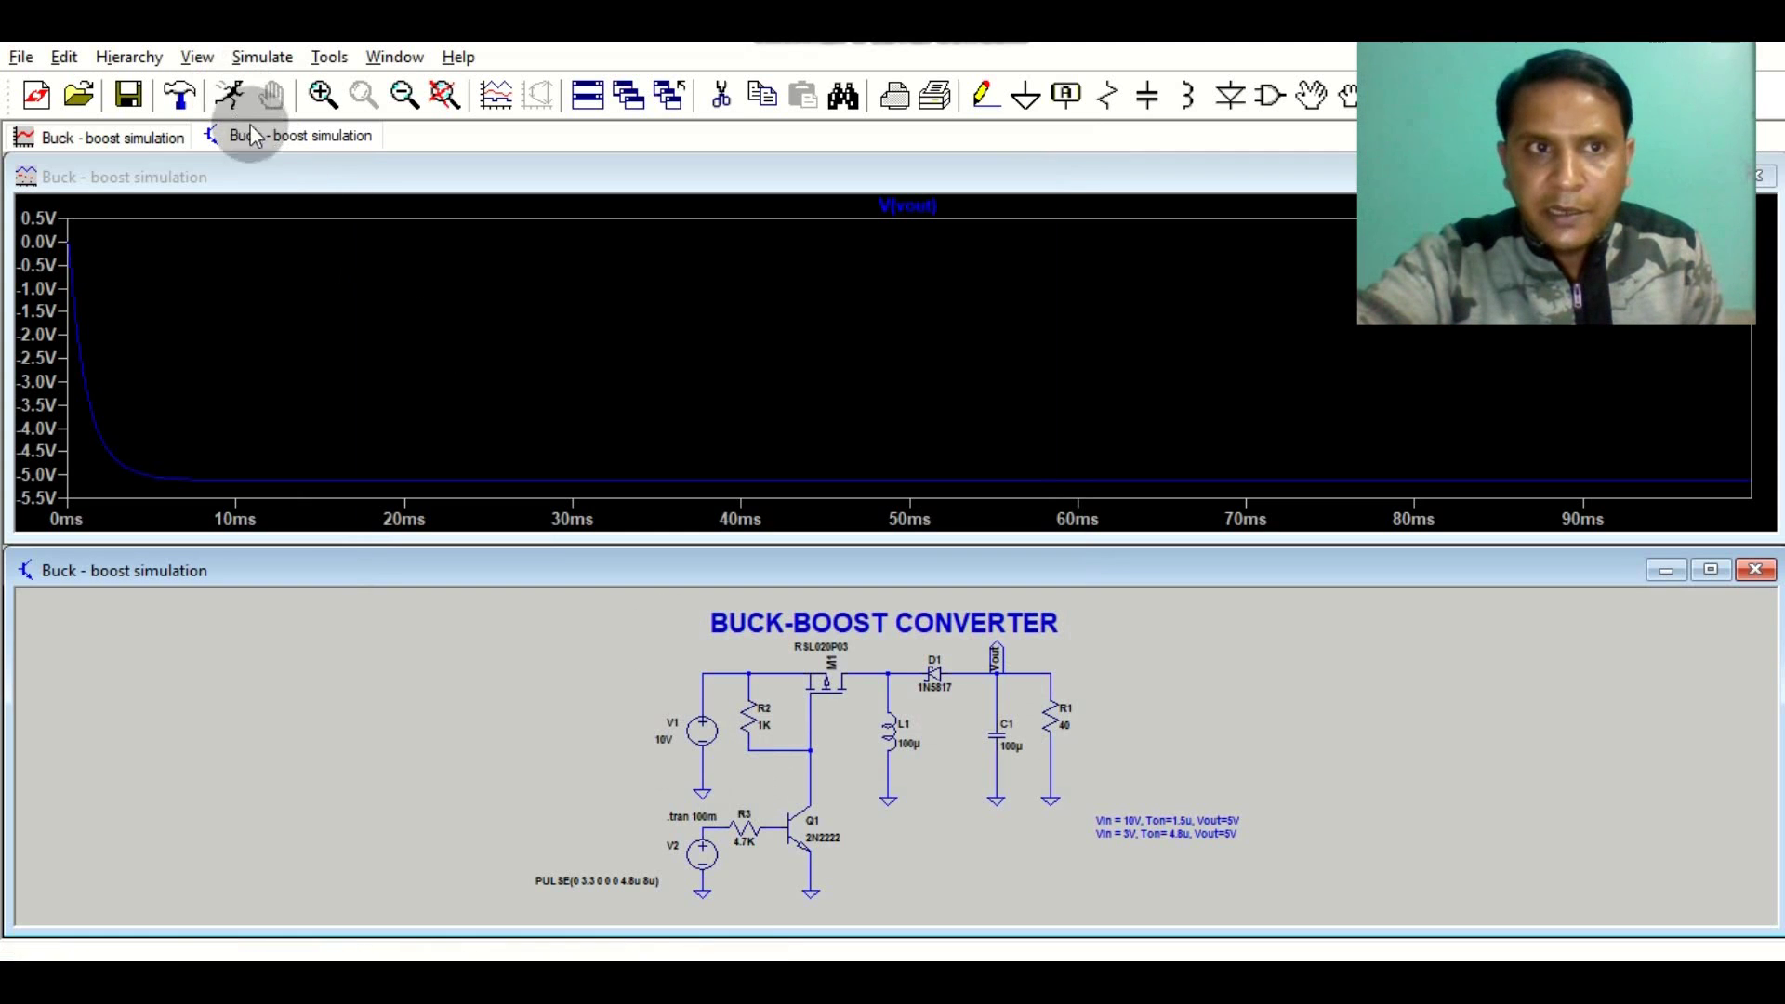
click(228, 95)
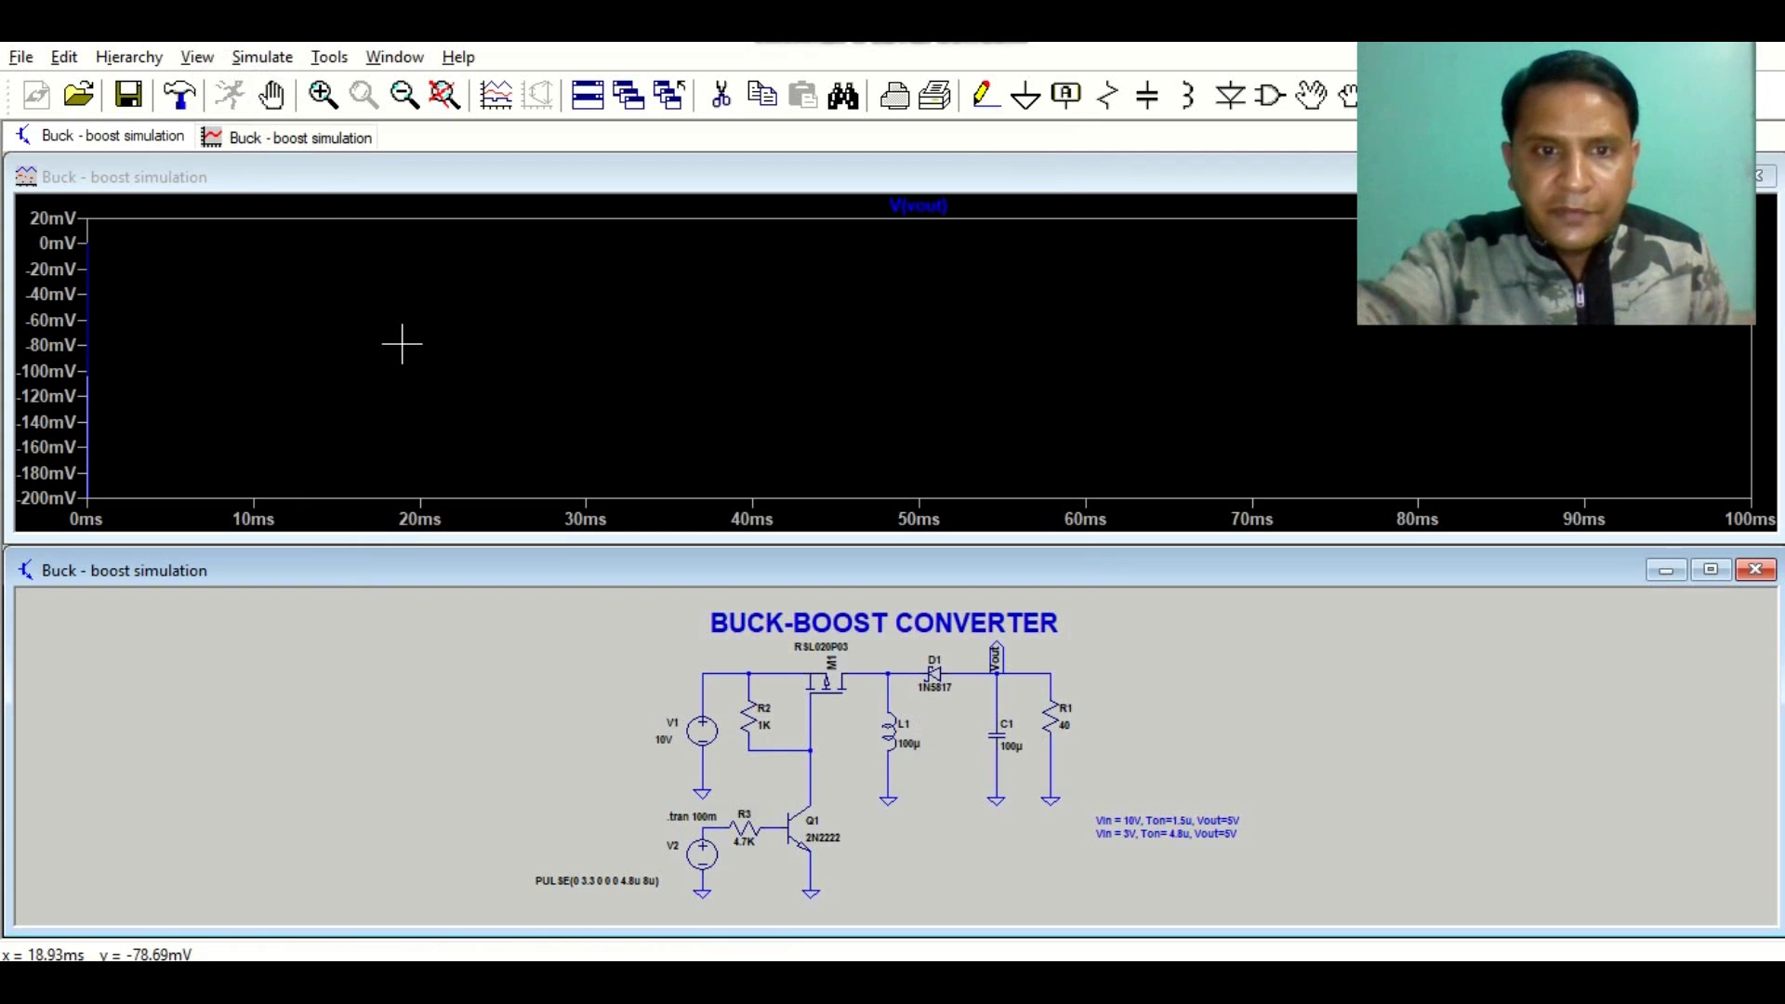
click(1049, 668)
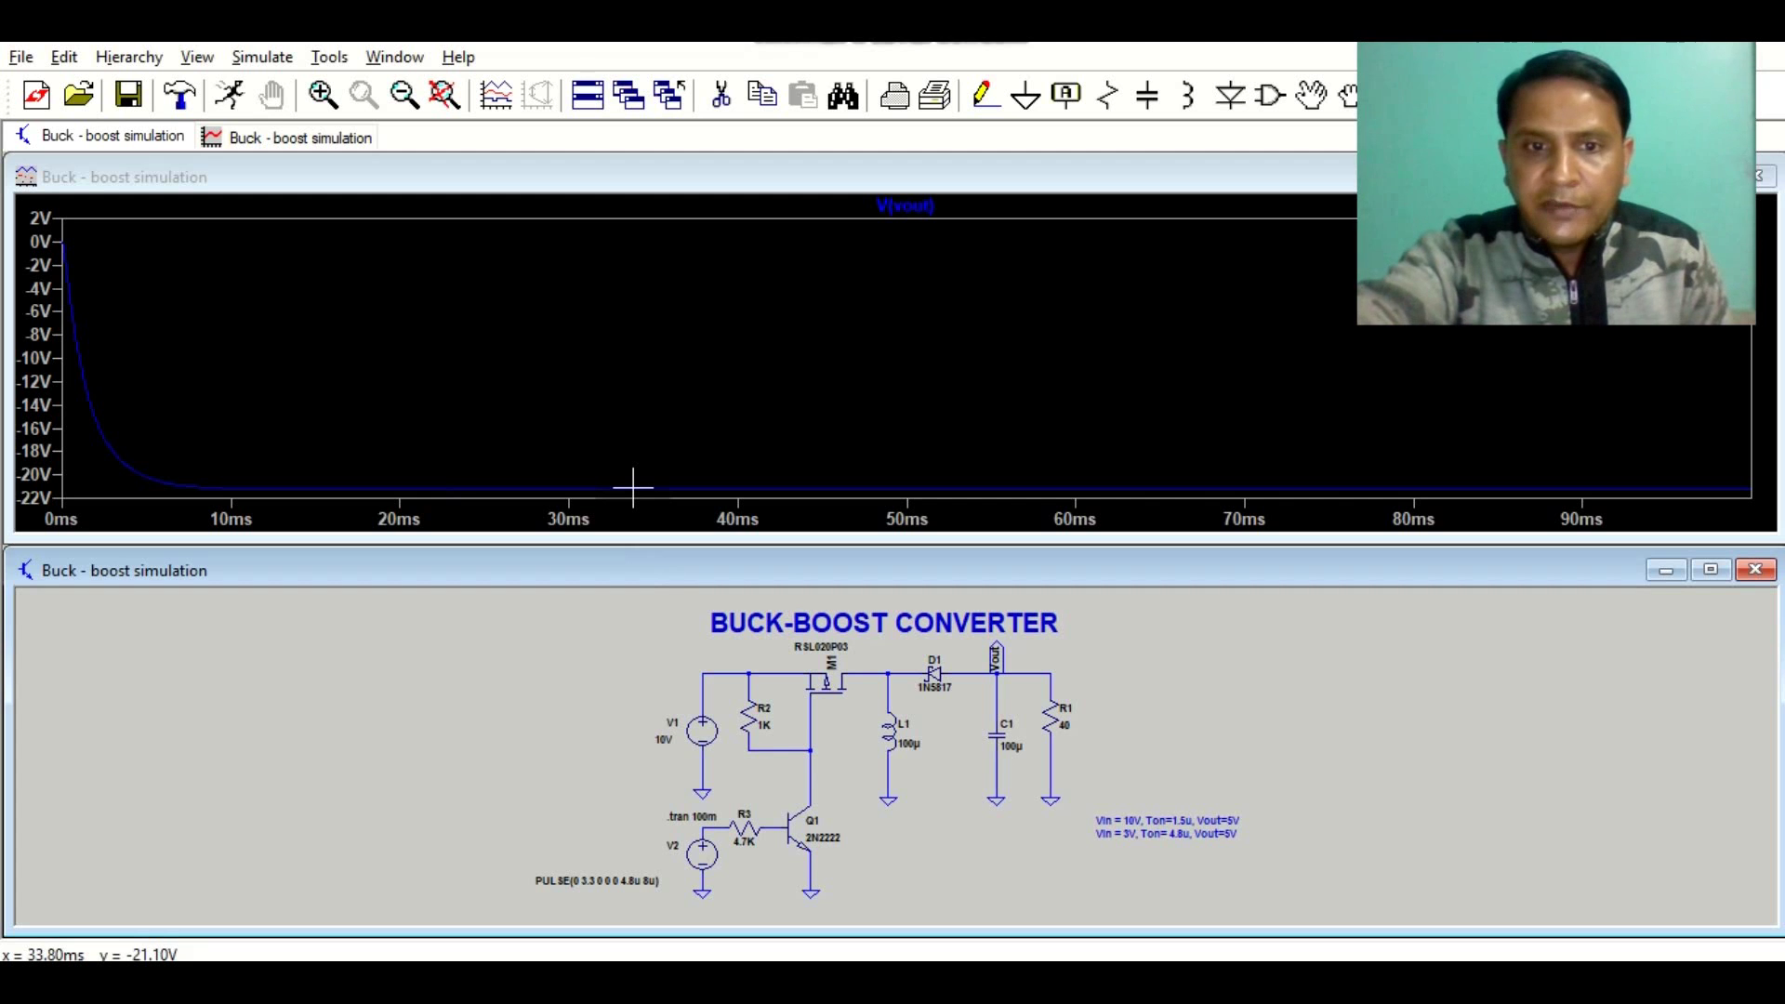
Set the on-time of voltage source V2's pulse to 1.5u and apply the source settings.
right_click(705, 857)
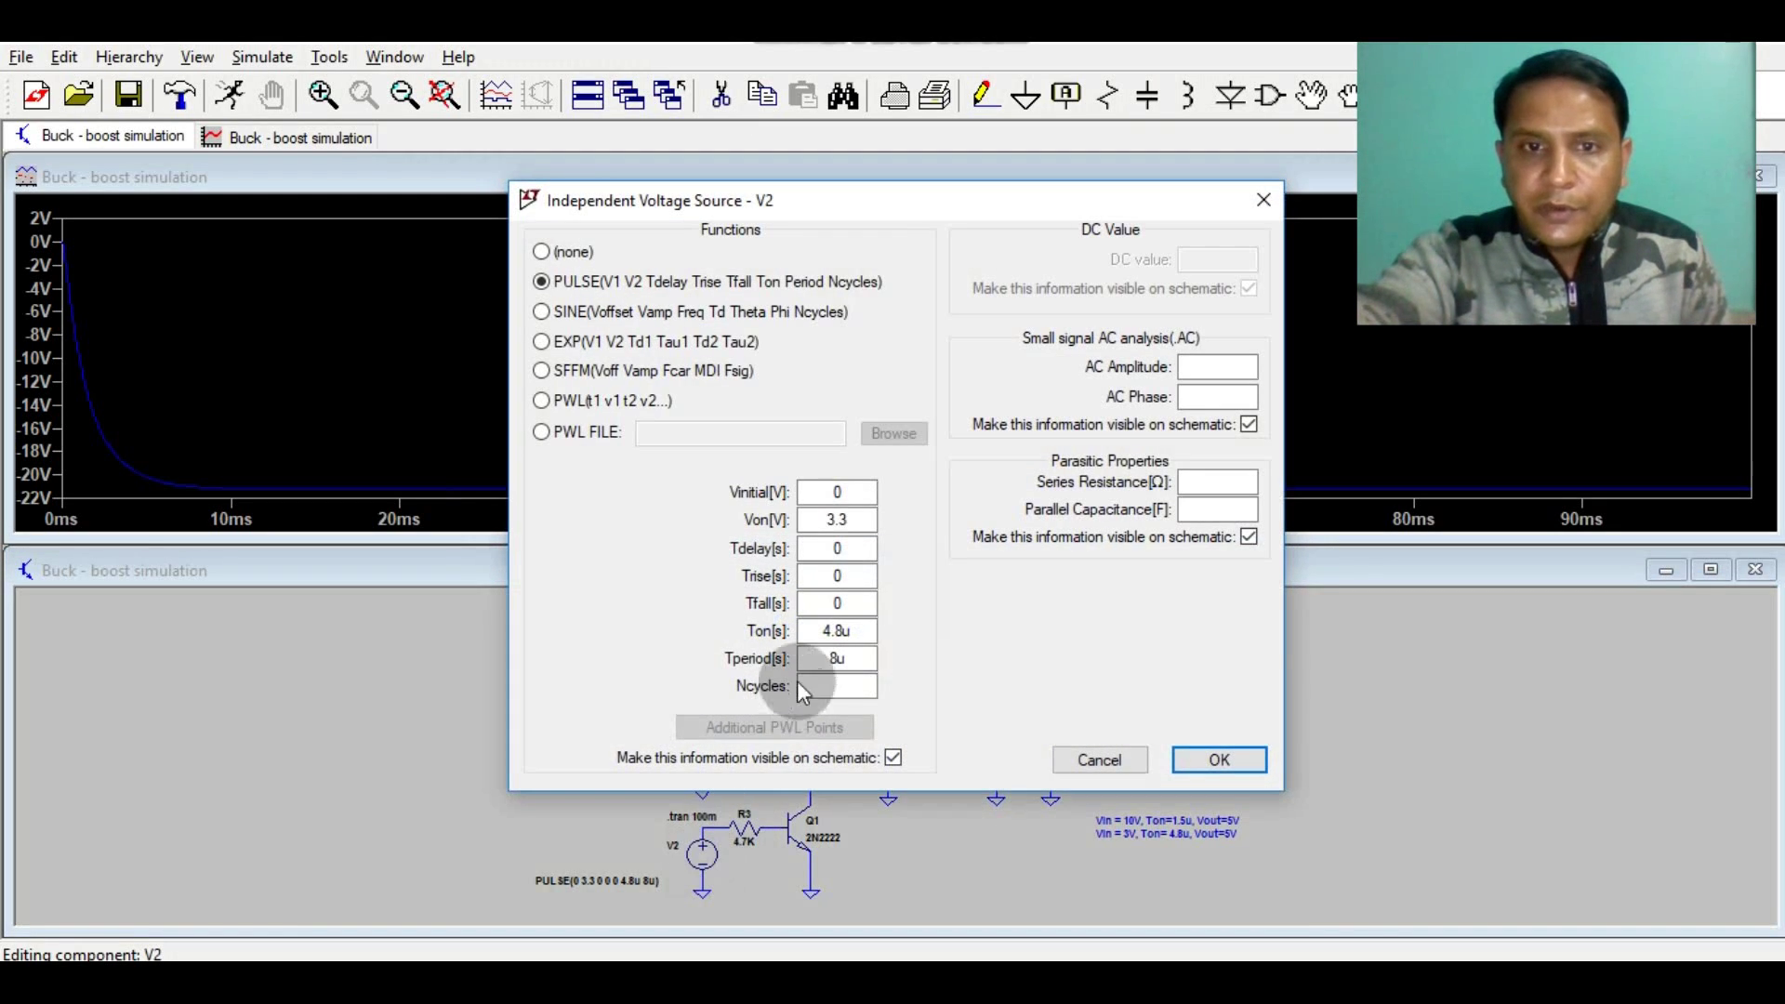
click(864, 630)
drag(865, 631, 760, 631)
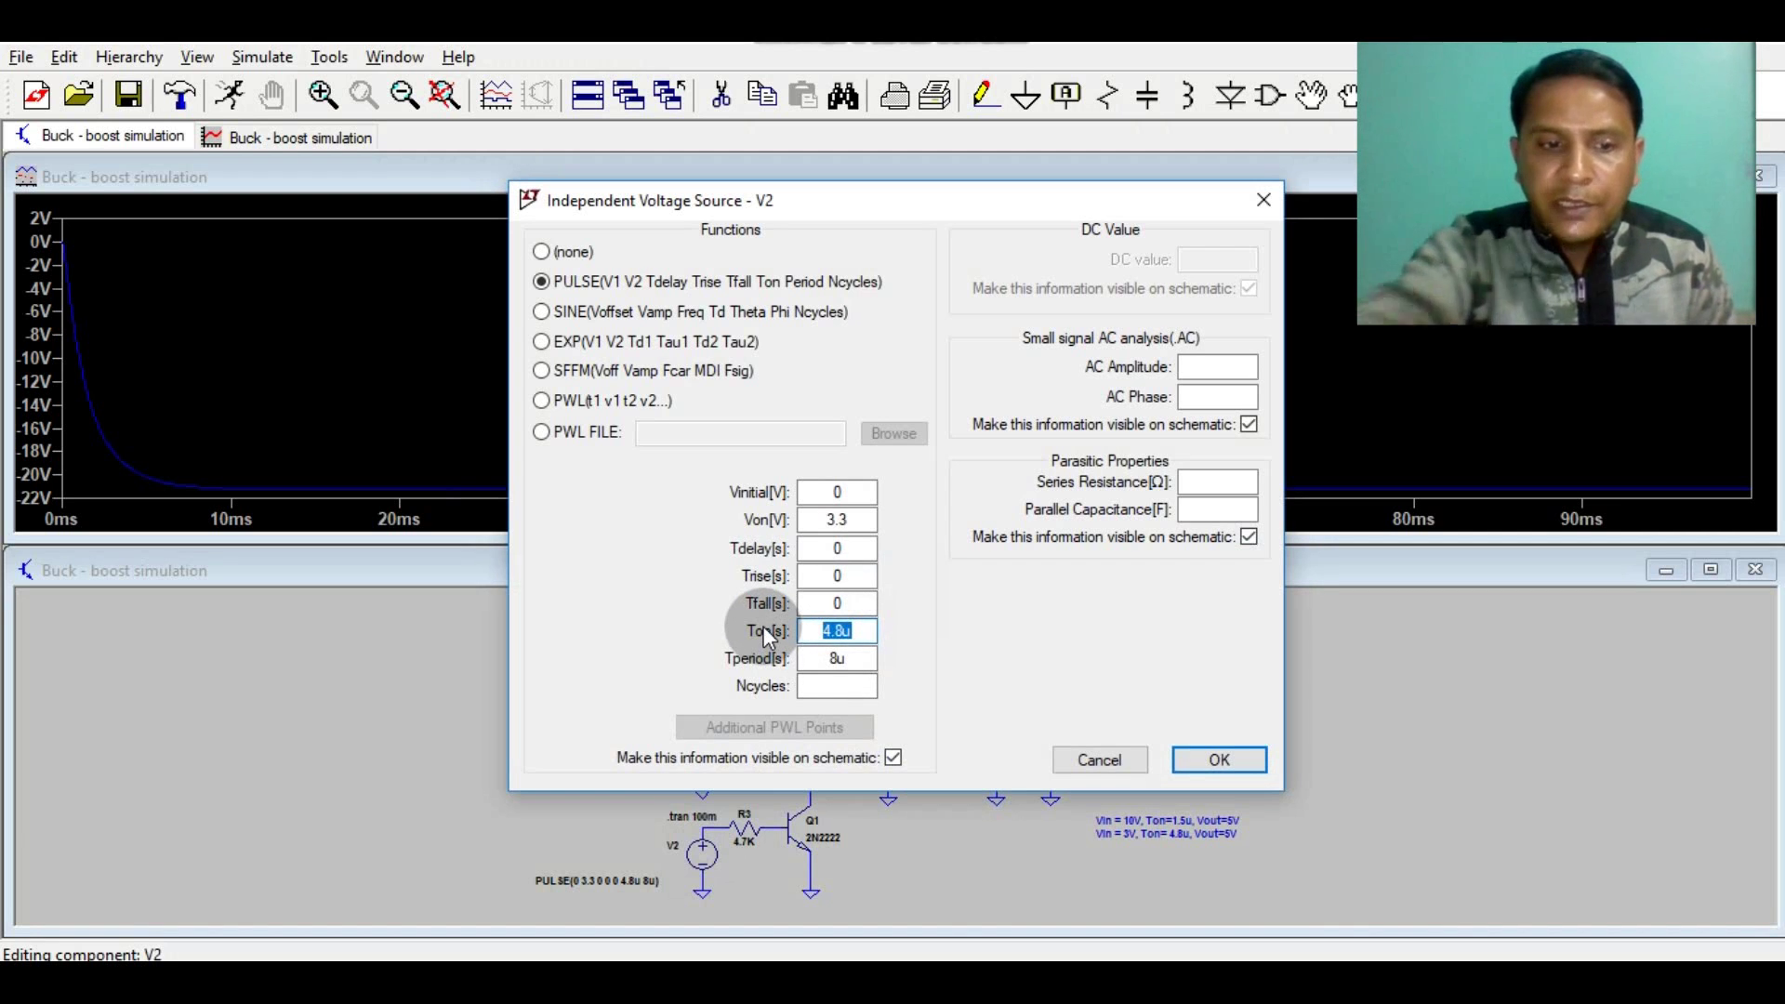
text(1.)
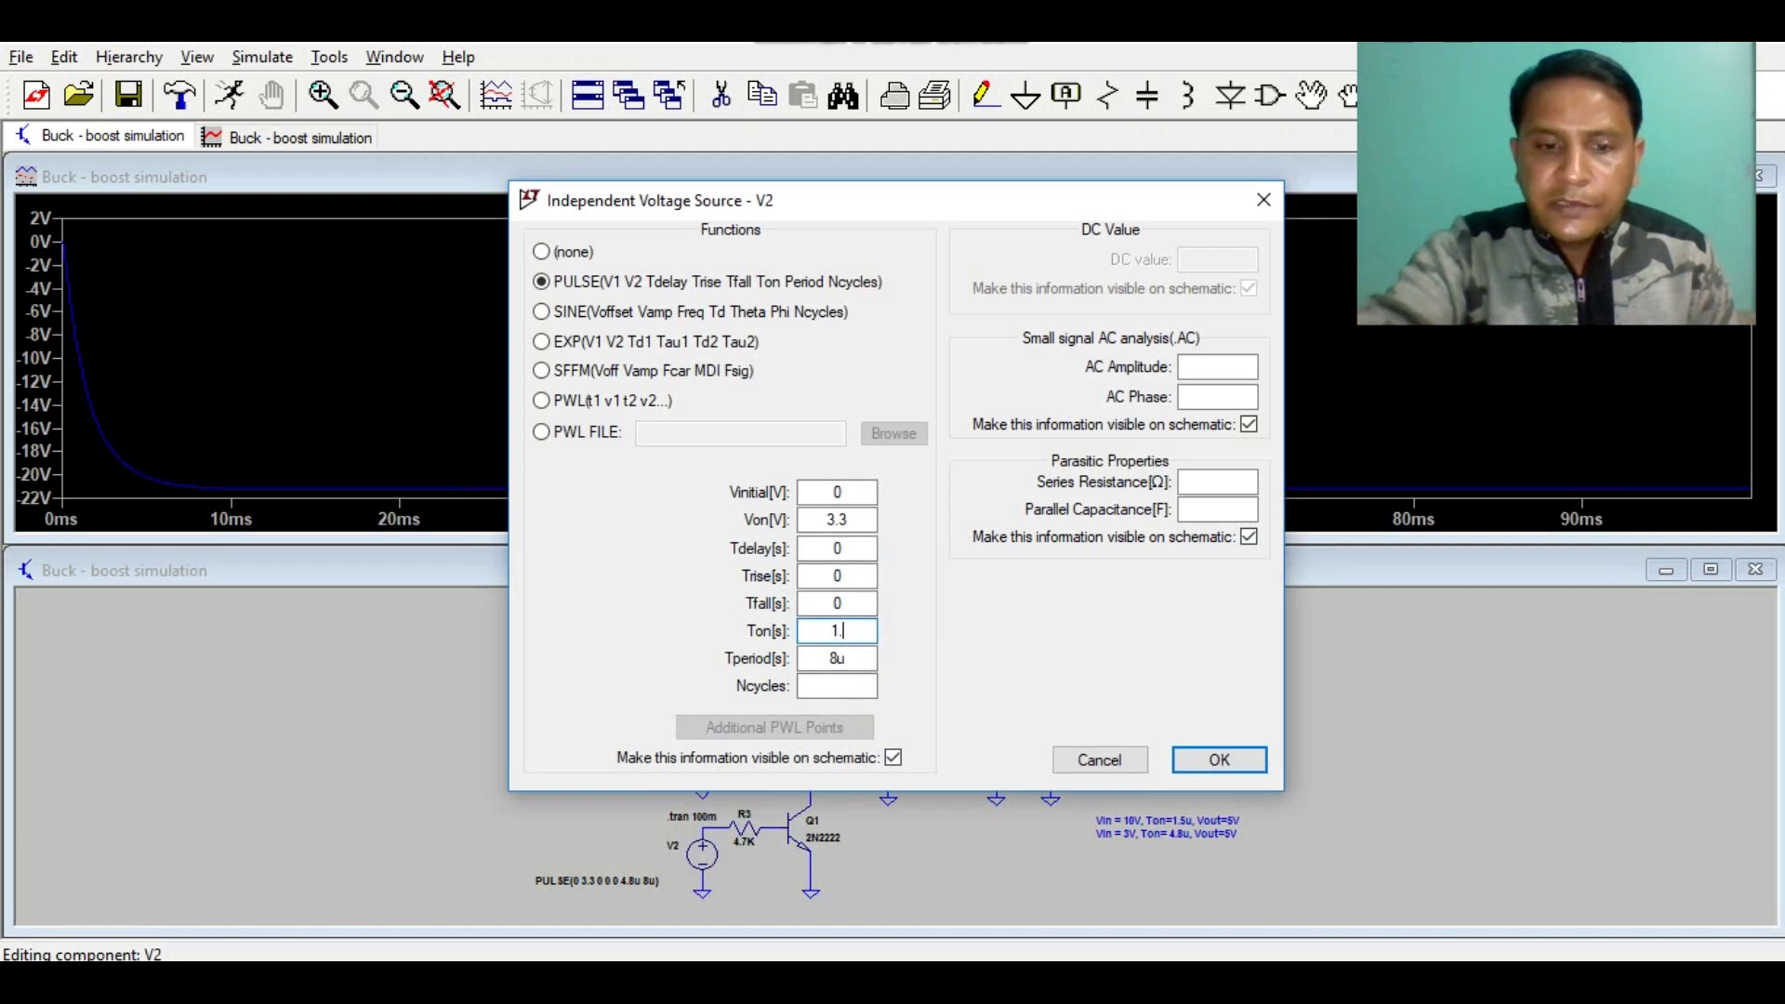
text(5u)
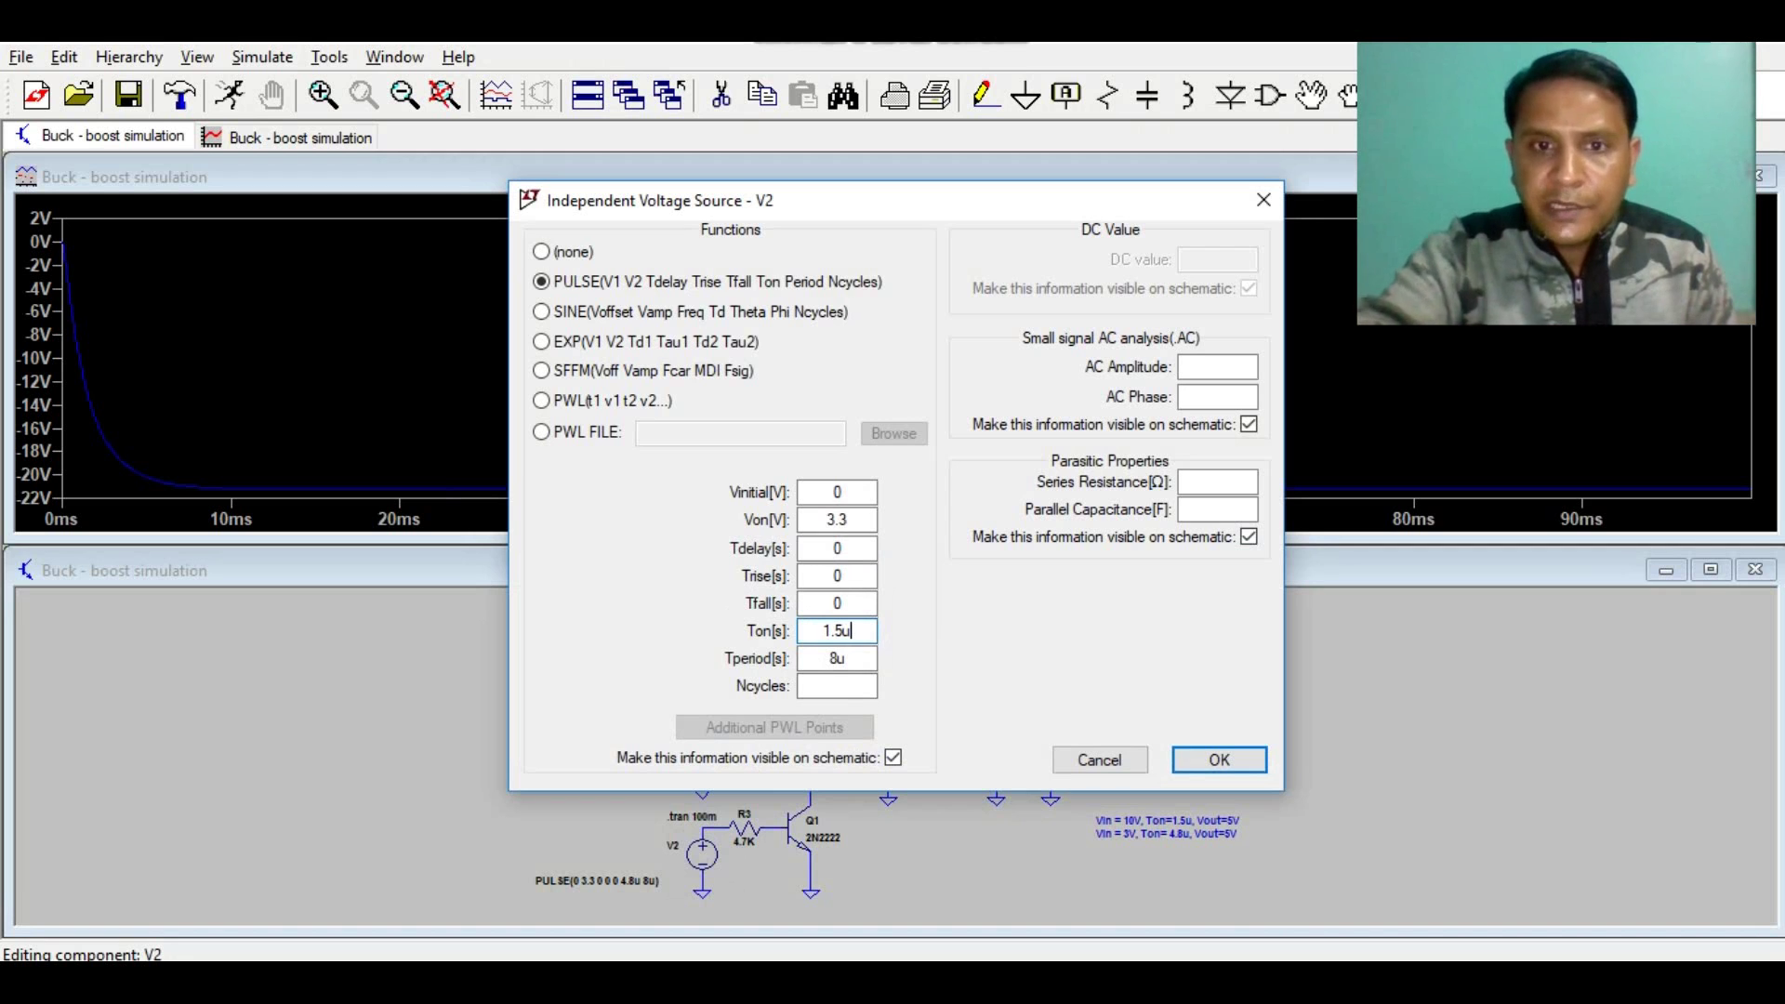
key(Return)
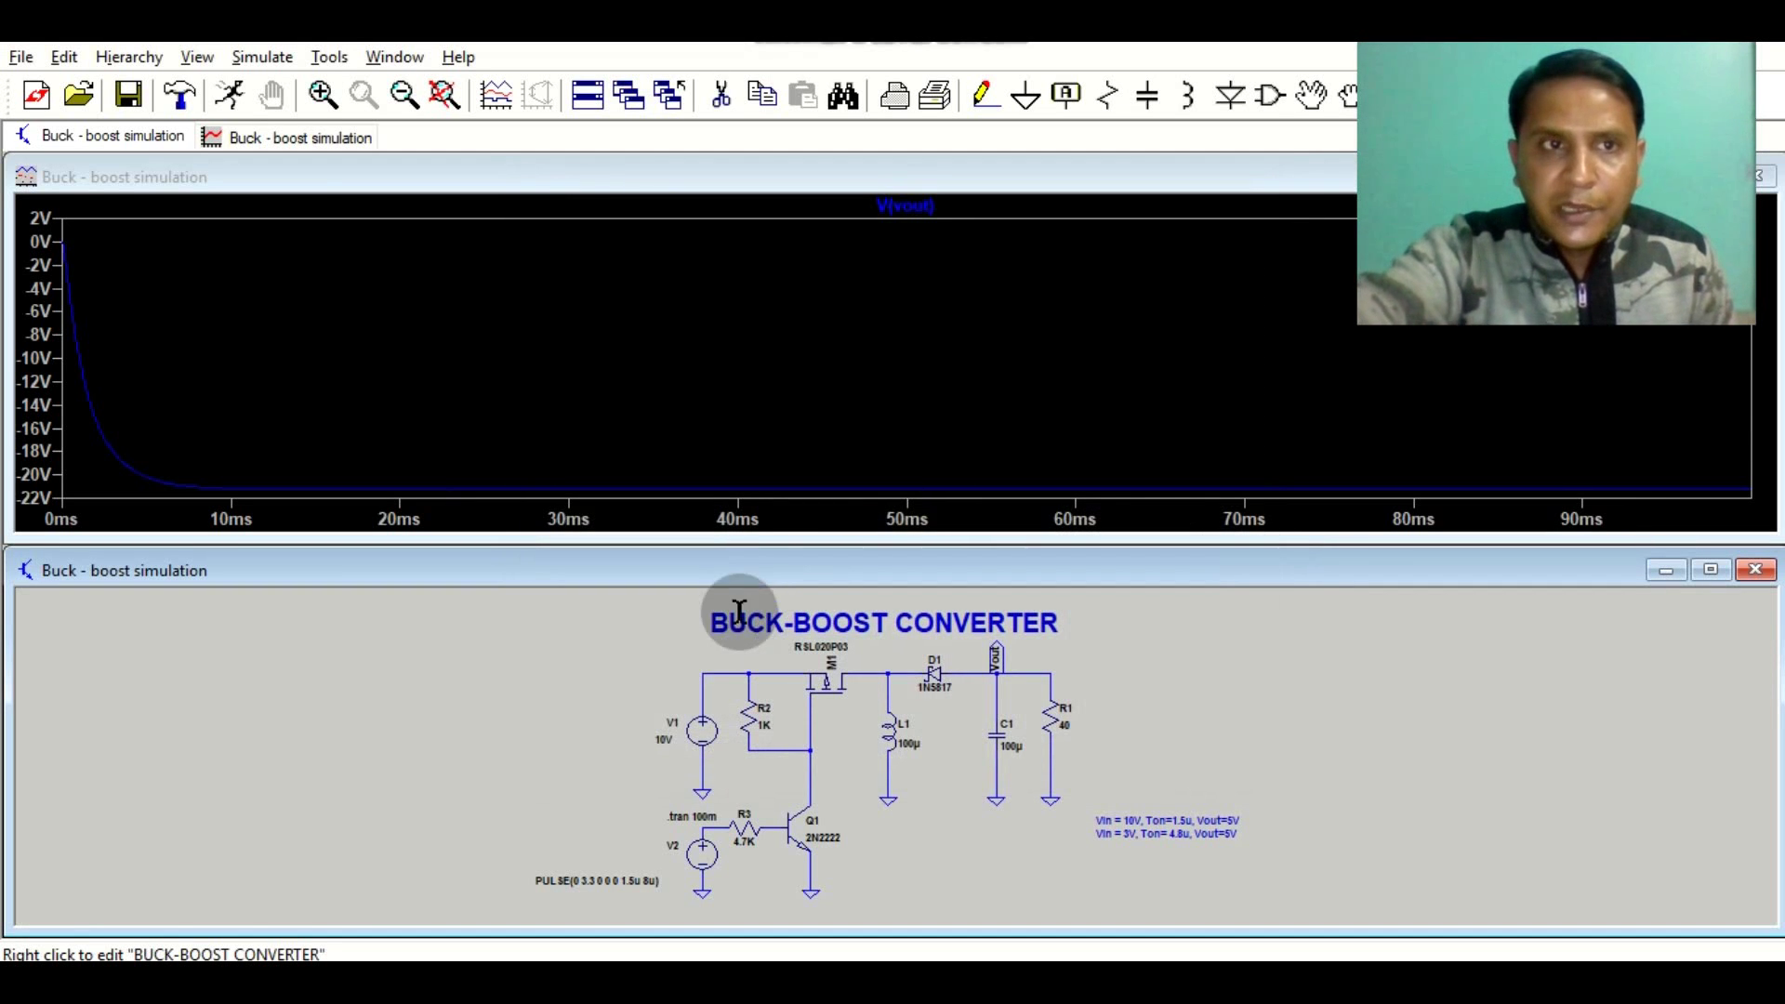
Rerun the transient simulation with the 1.5u on-time and plot the output voltage Vout.
click(229, 94)
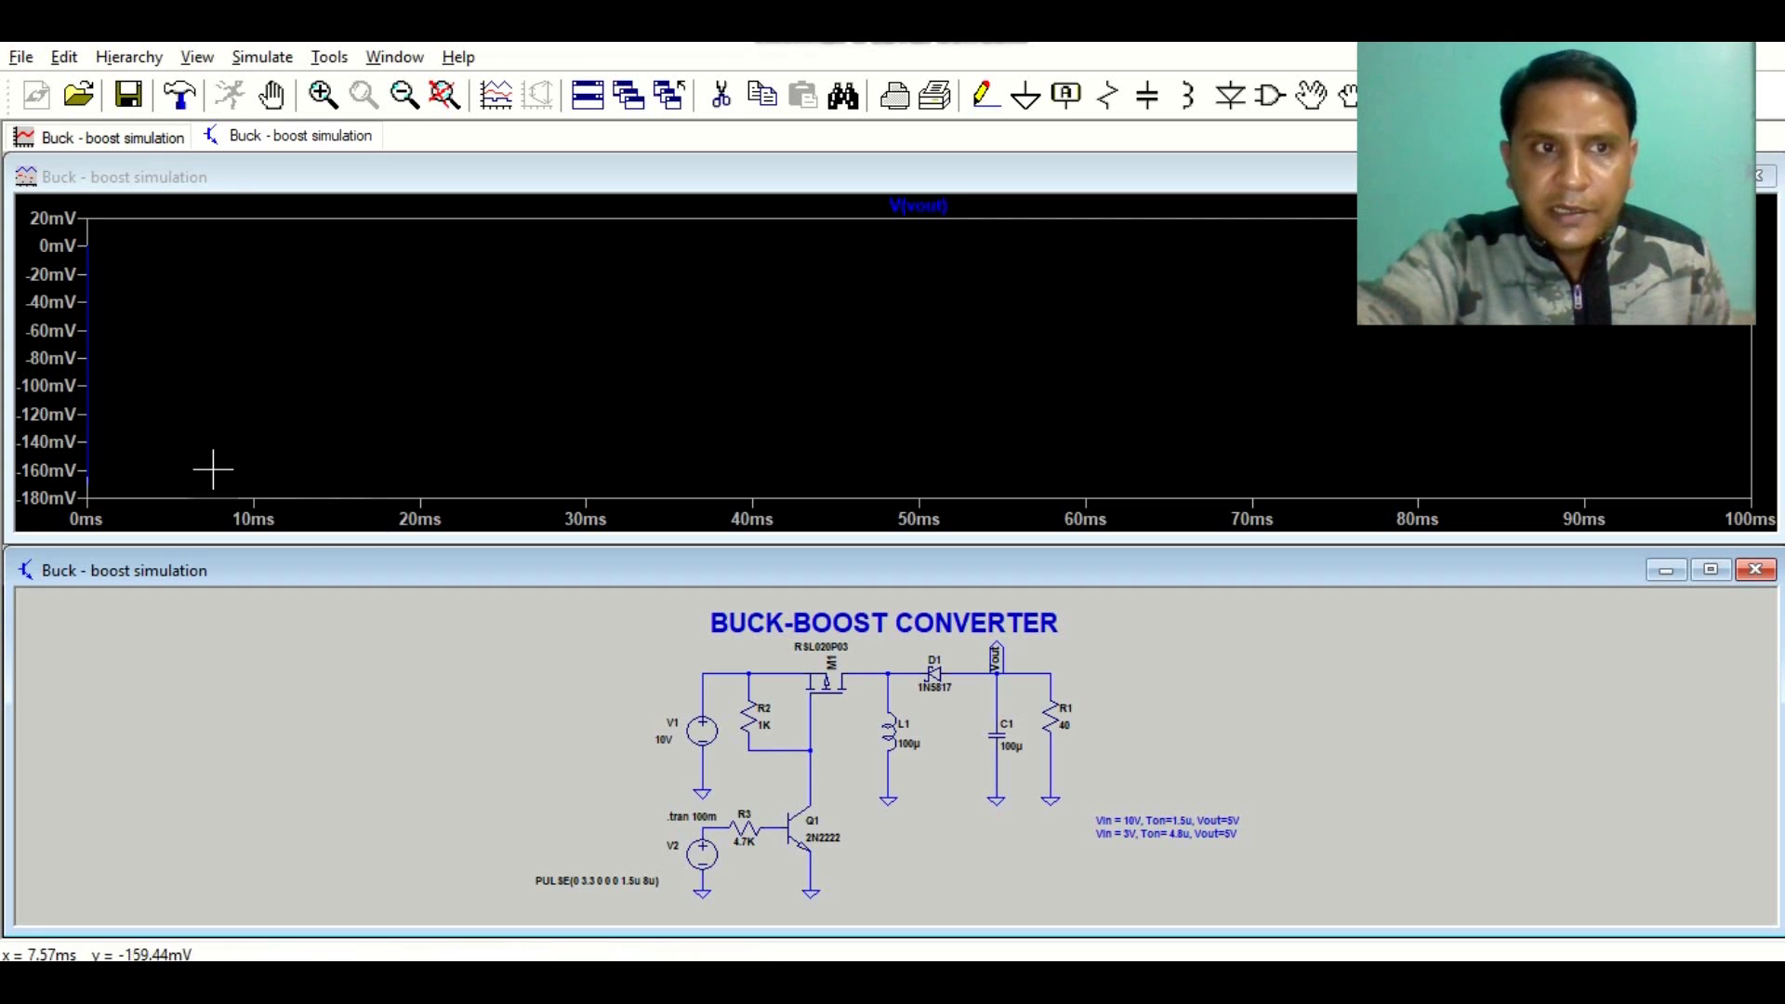
click(1040, 673)
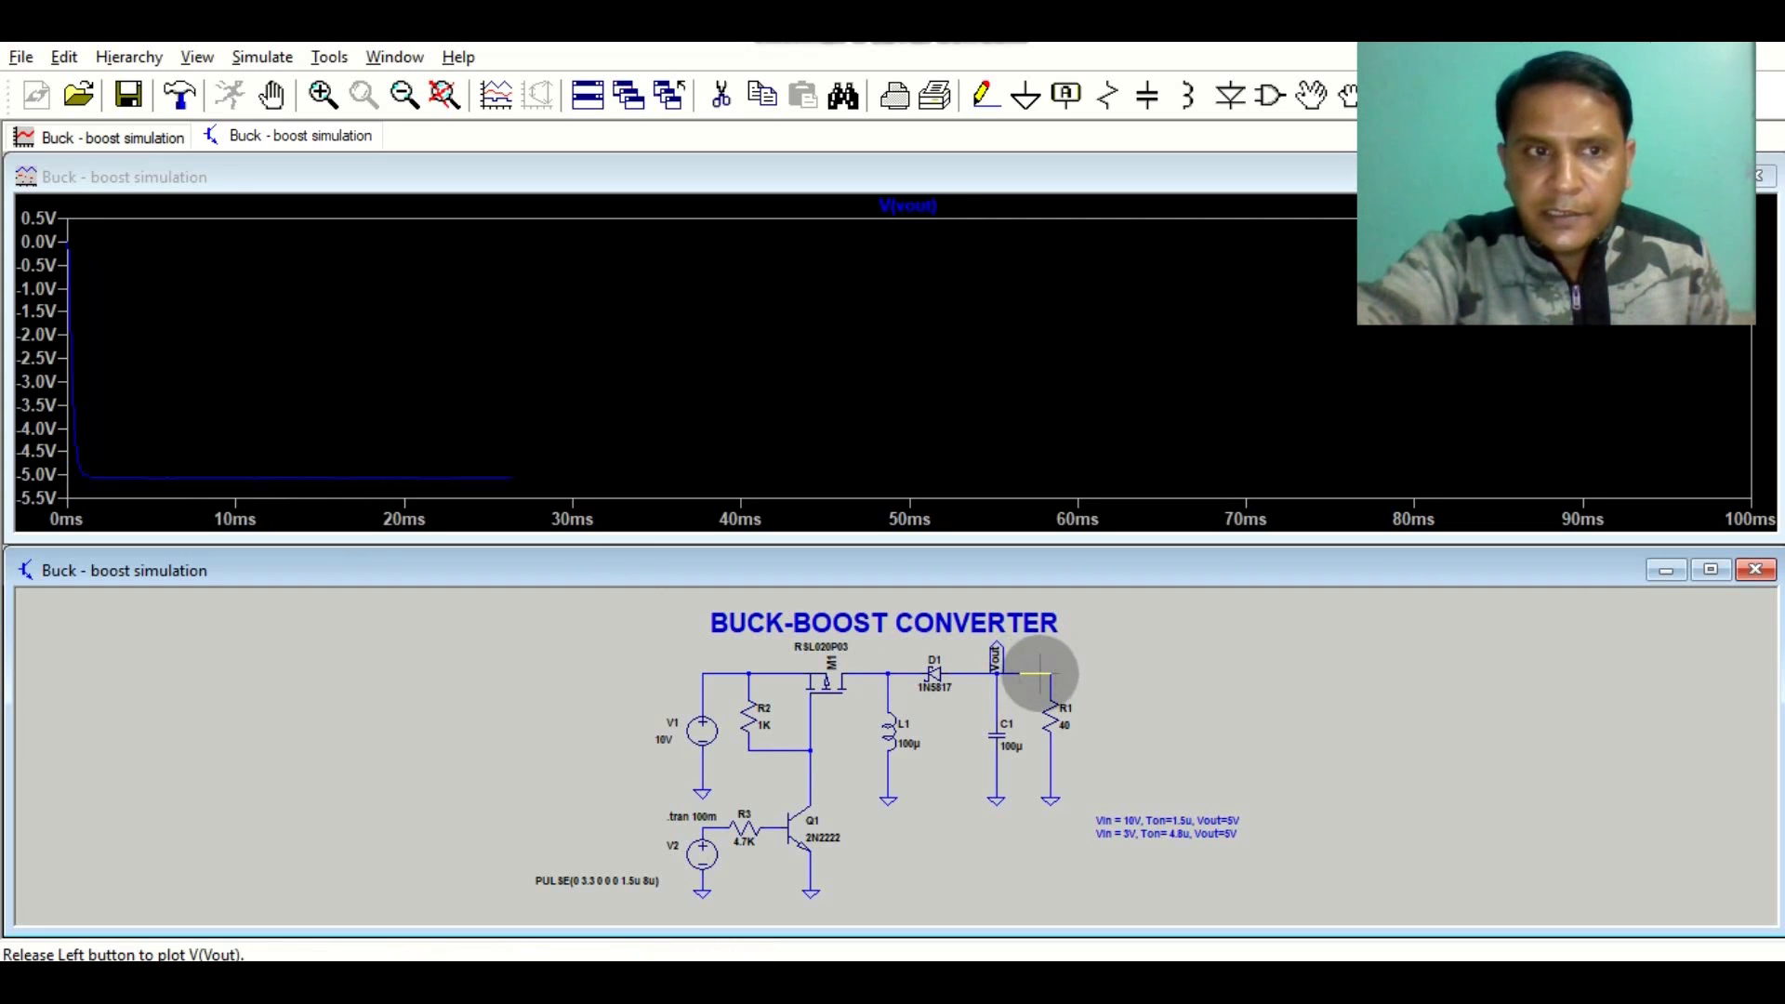